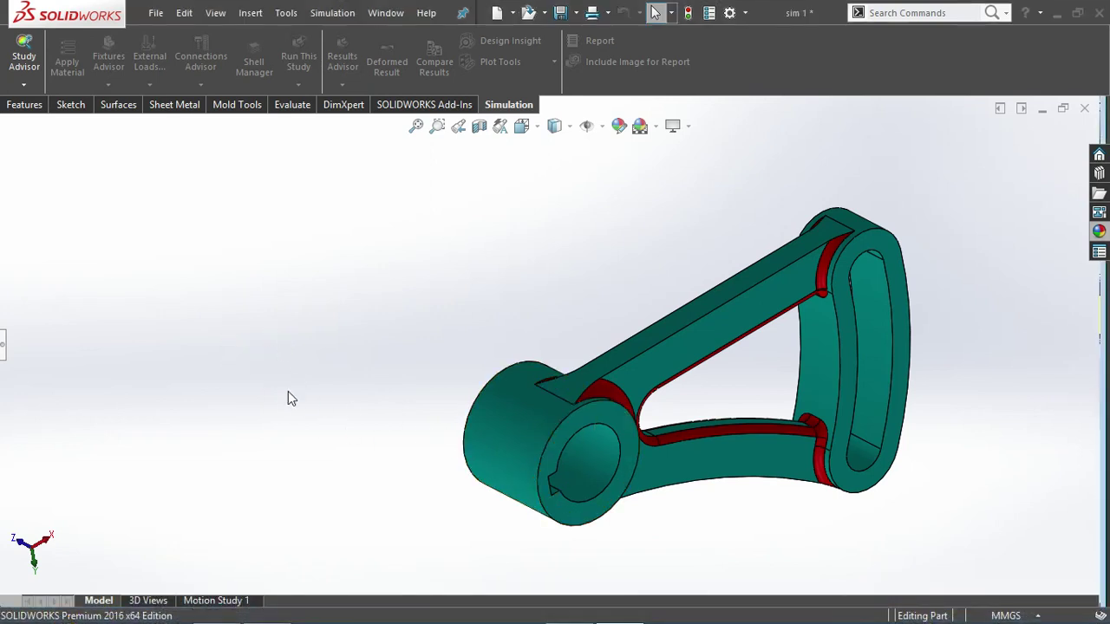
# Switch the bracket from Default to configuration B and back, leaving Default active
pyautogui.press('f')
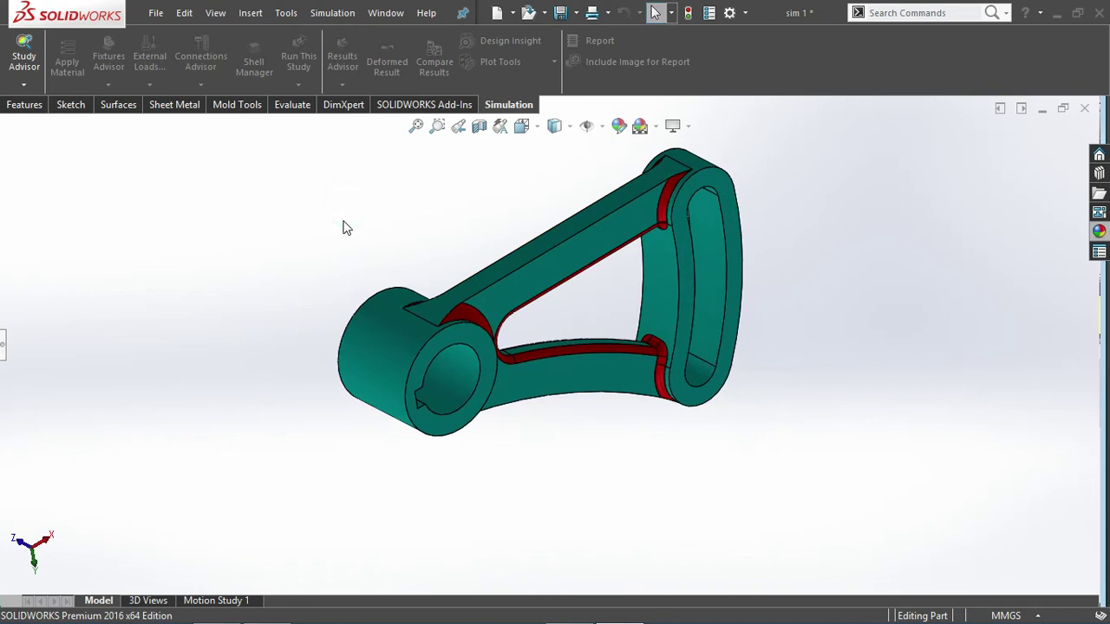
pyautogui.moveTo(345, 225)
pyautogui.mouseDown(button='middle')
pyautogui.moveTo(384, 225)
pyautogui.moveTo(363, 219)
pyautogui.mouseUp(button='middle')
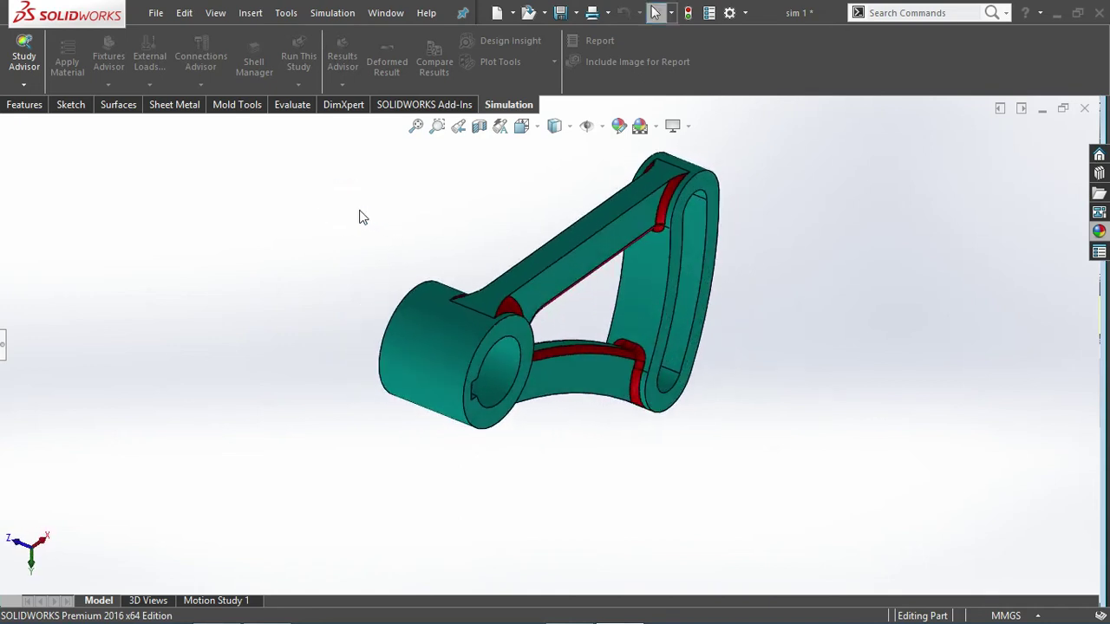
pyautogui.press('f')
pyautogui.click(2, 345)
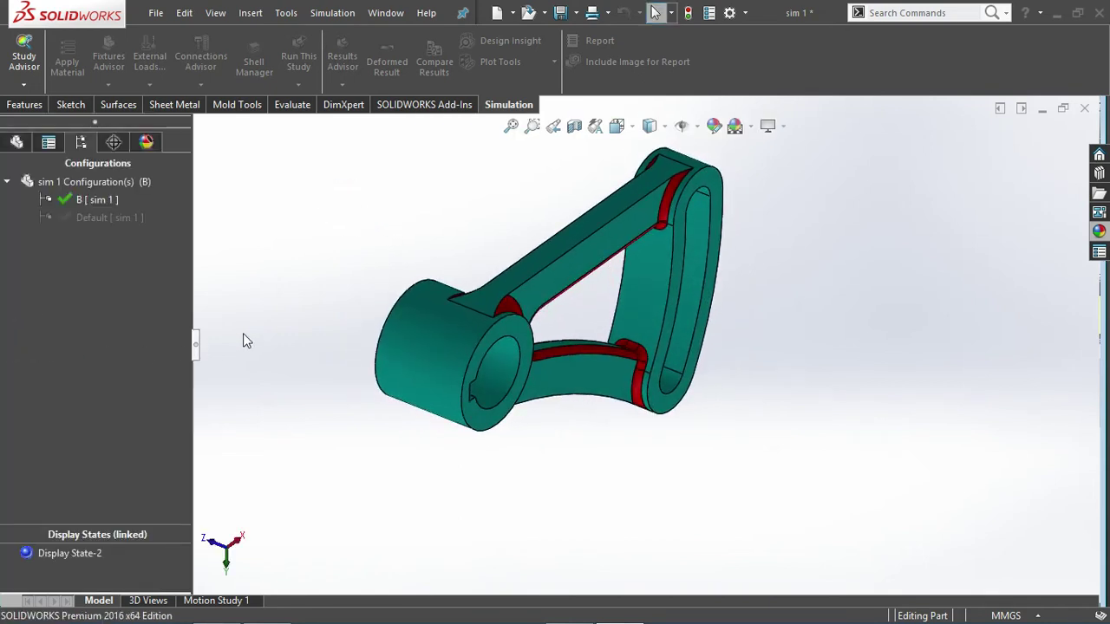
pyautogui.scroll(-3, 271, 290)
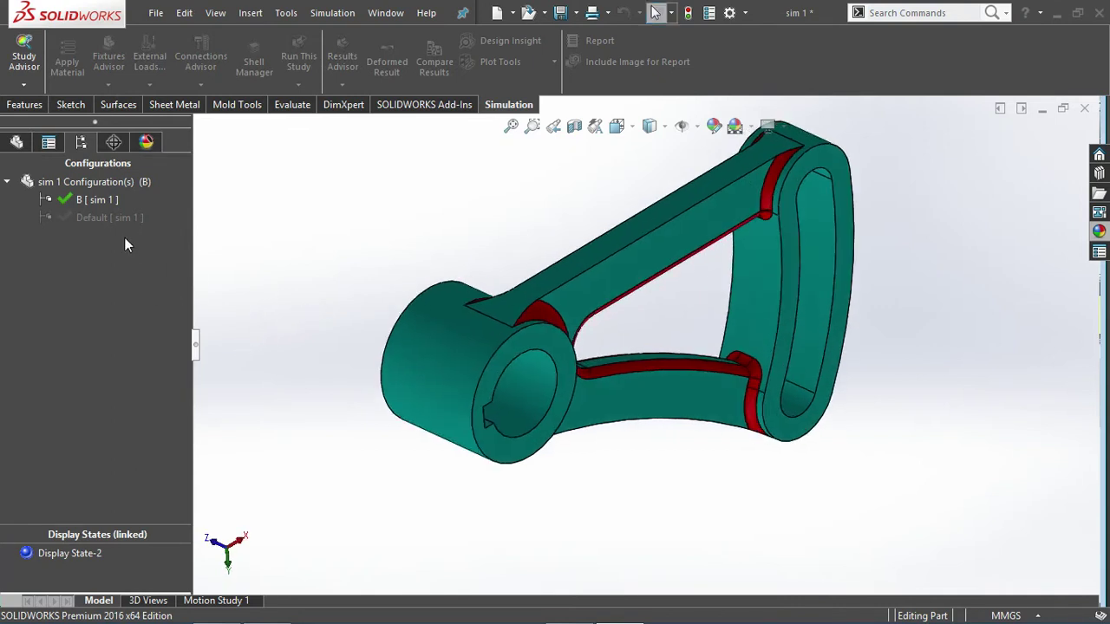
pyautogui.doubleClick(112, 218)
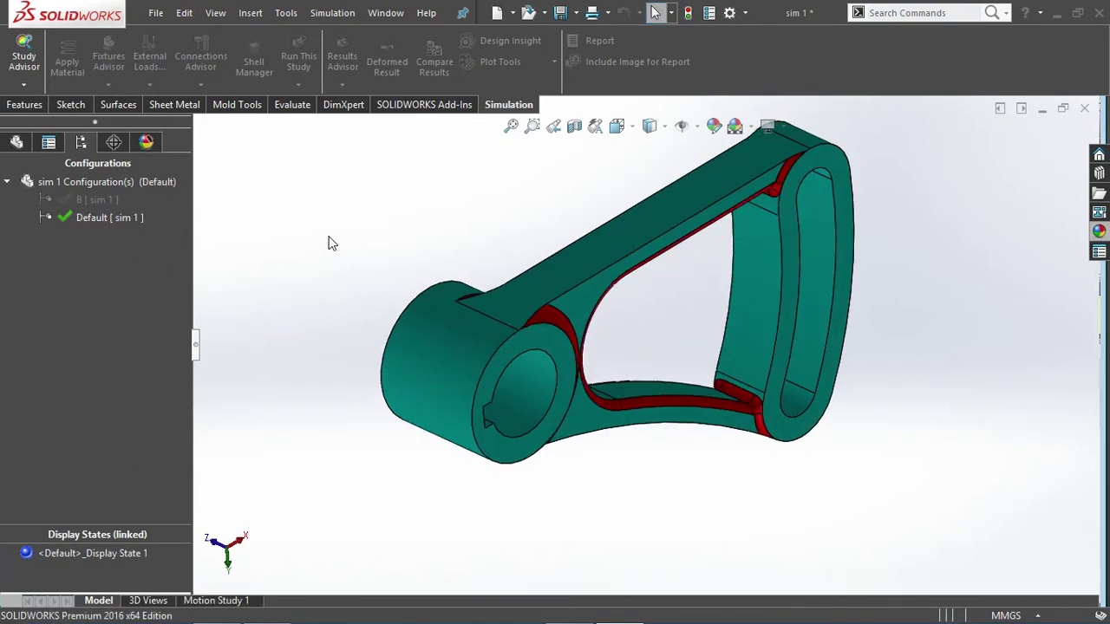
pyautogui.scroll(2, 354, 264)
pyautogui.scroll(-3, 387, 241)
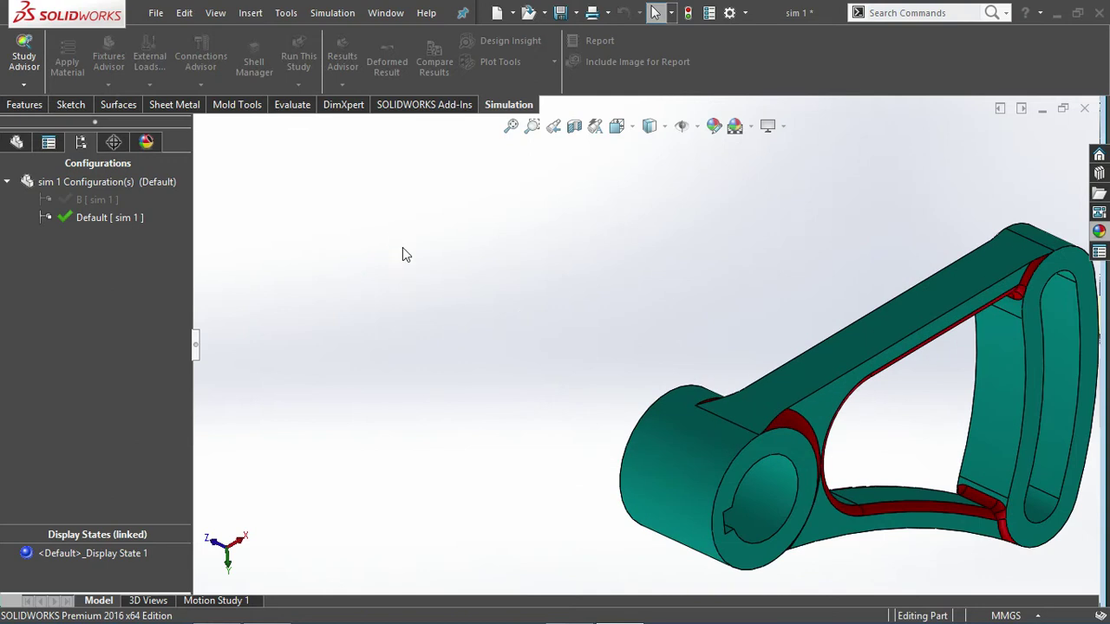
pyautogui.scroll(2, 824, 367)
pyautogui.doubleClick(82, 201)
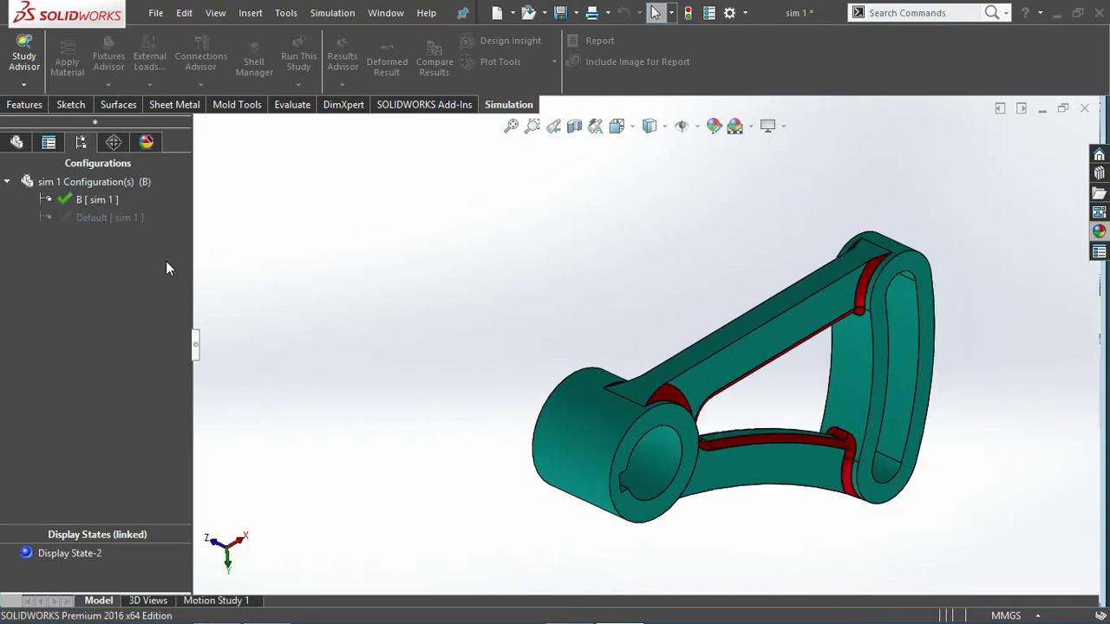
pyautogui.doubleClick(115, 219)
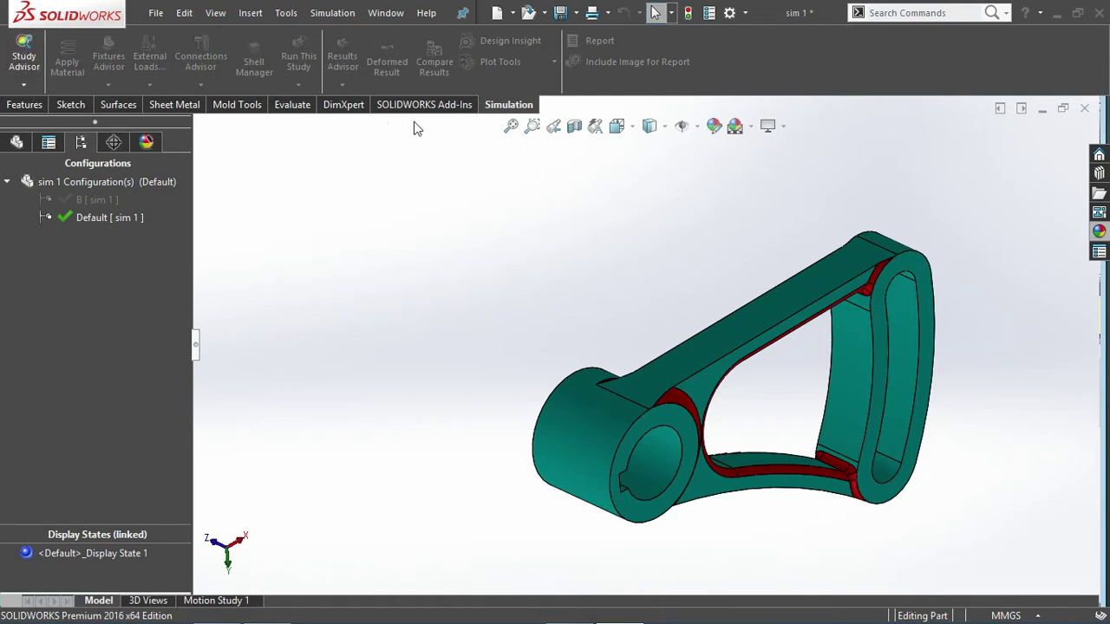
pyautogui.click(23, 85)
# Create a new Static-type simulation study named Static 1 for the bracket
pyautogui.click(50, 121)
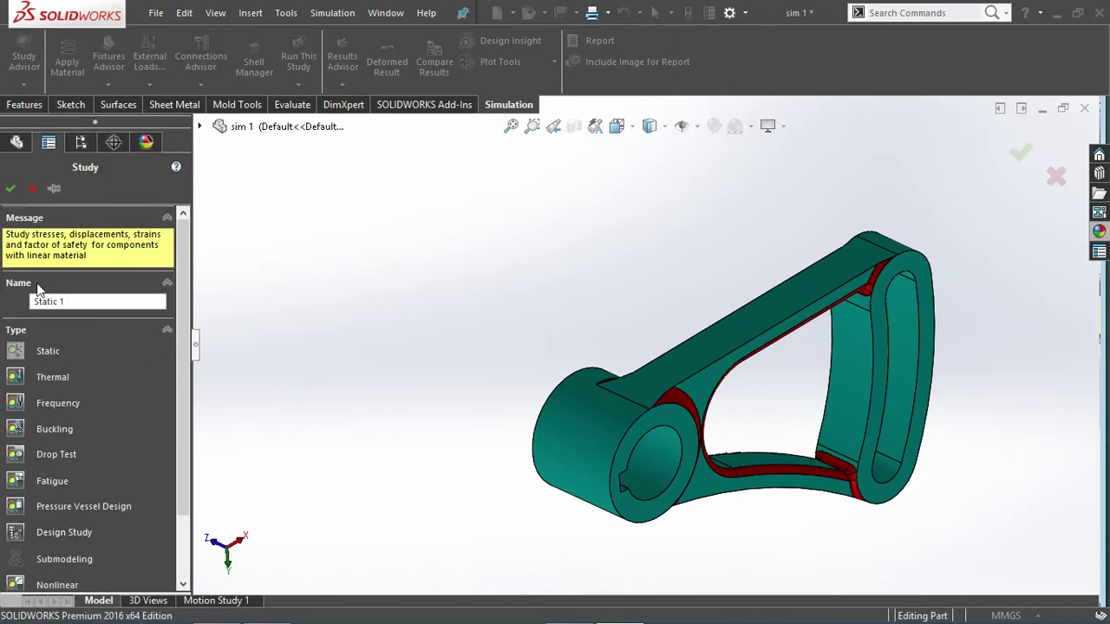
pyautogui.click(32, 189)
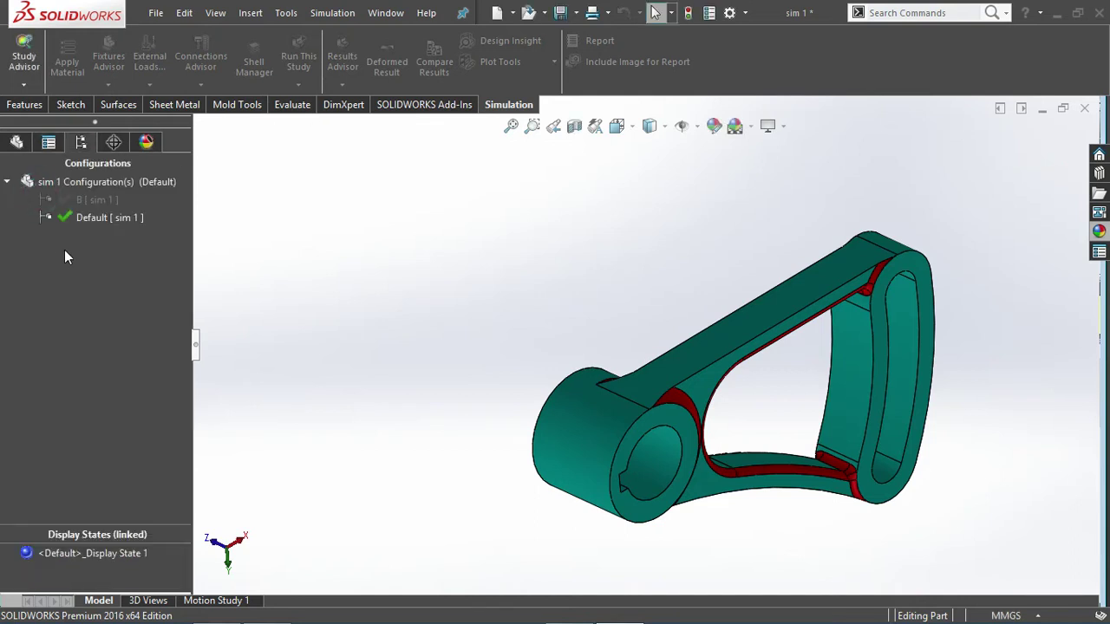
pyautogui.click(24, 84)
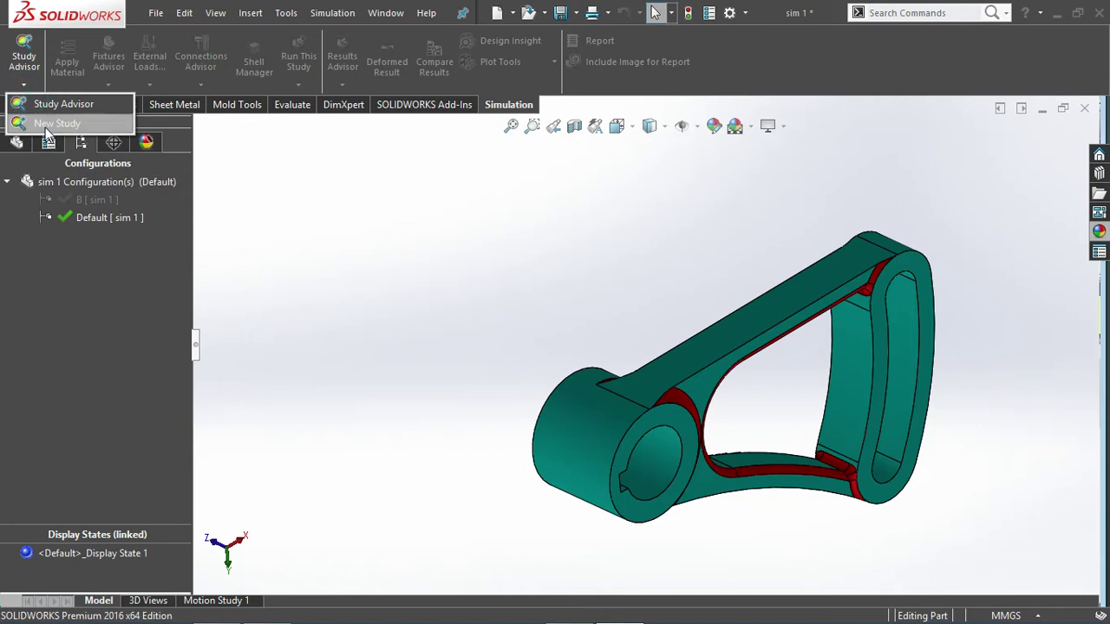
pyautogui.click(45, 126)
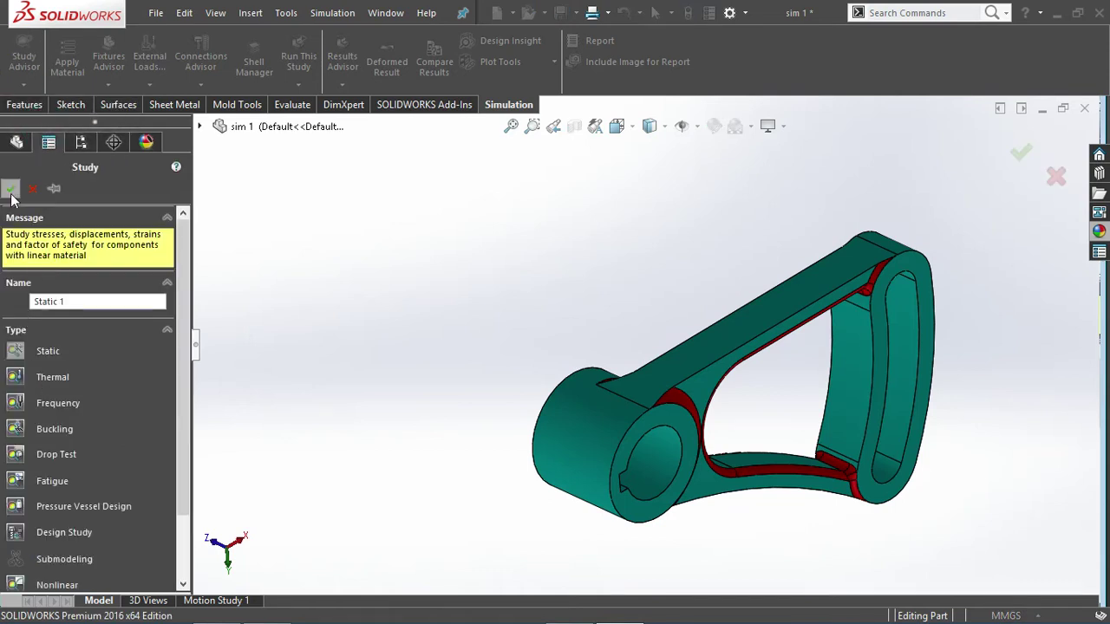
pyautogui.click(10, 189)
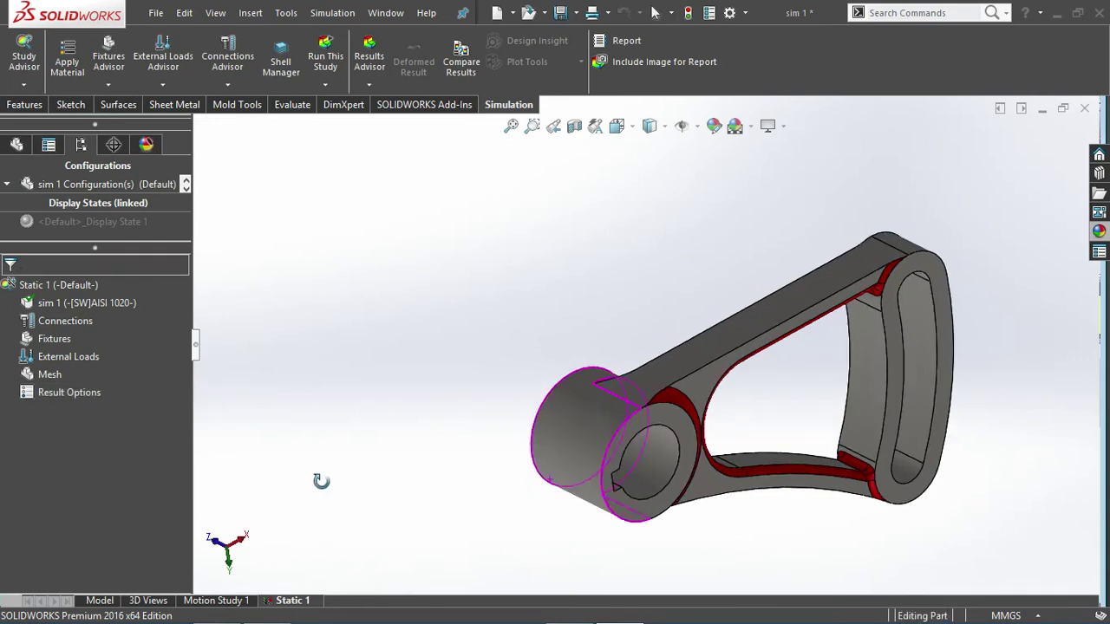
pyautogui.rightClick(46, 340)
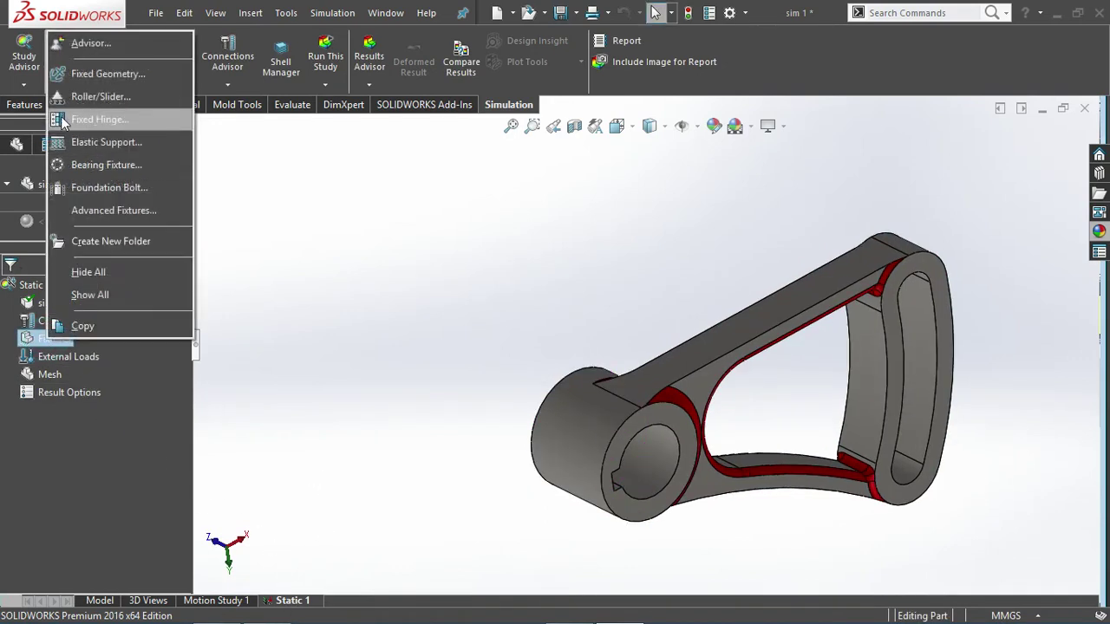
# Add a Fixed Geometry fixture on the hub bore's four faces, Face<1> to Face<4>
pyautogui.click(80, 75)
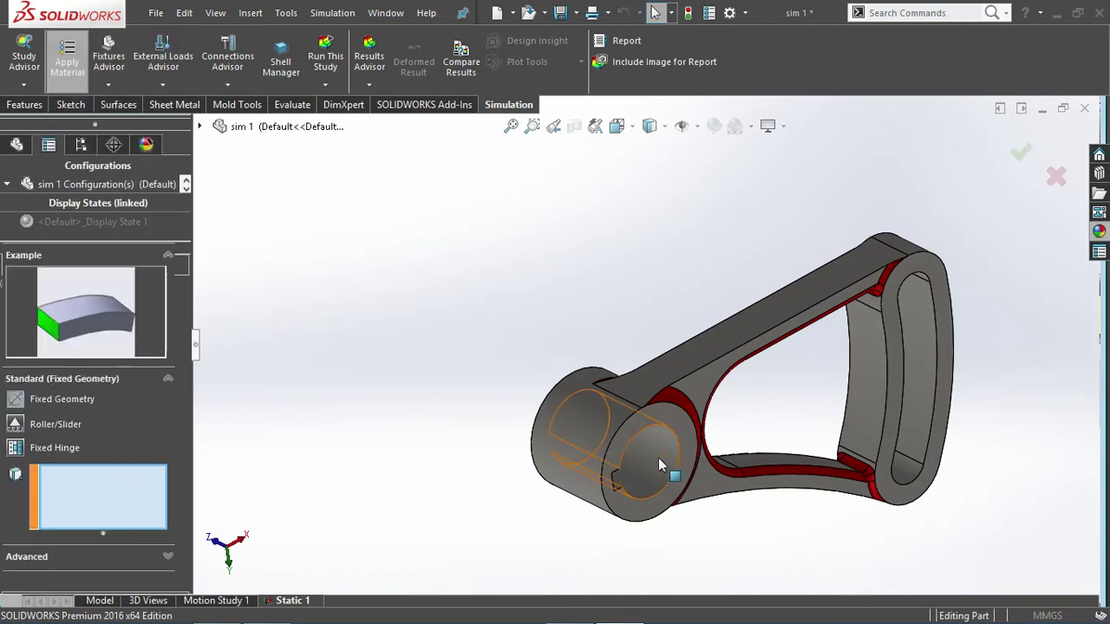
pyautogui.click(658, 458)
pyautogui.scroll(-3, 525, 508)
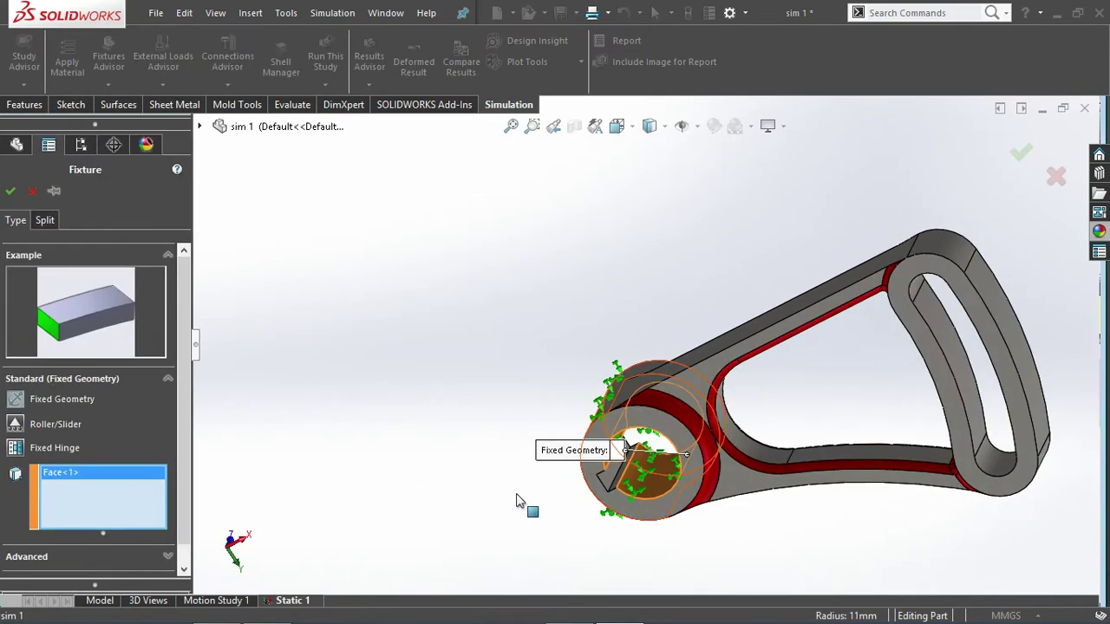
pyautogui.scroll(-3, 615, 480)
pyautogui.click(625, 447)
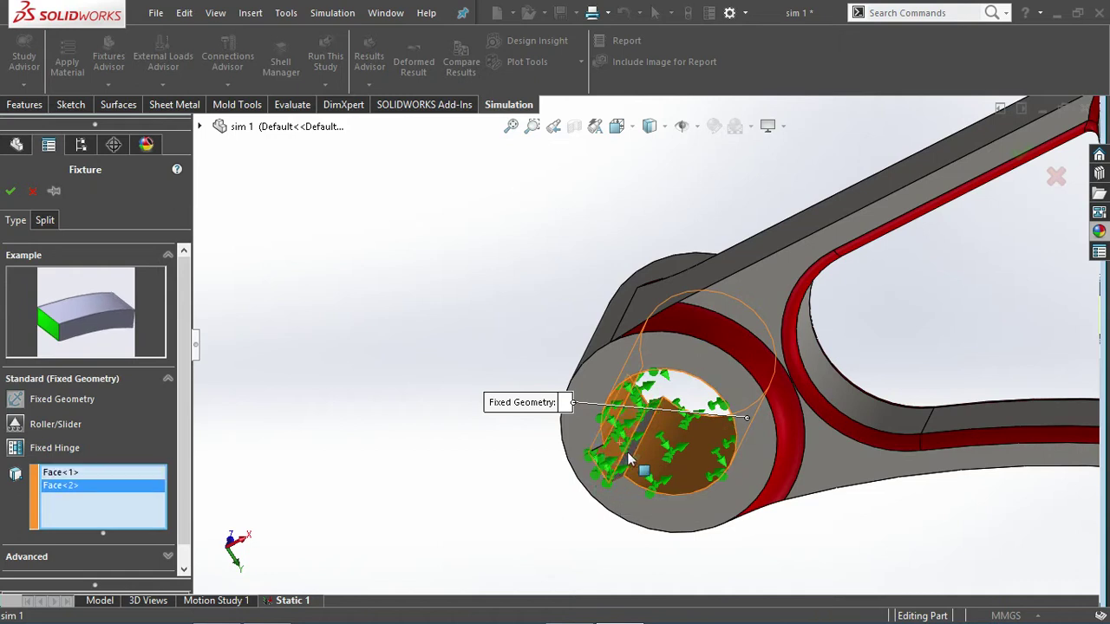
pyautogui.click(636, 403)
pyautogui.moveTo(636, 404); pyautogui.dragTo(615, 416, button='middle')
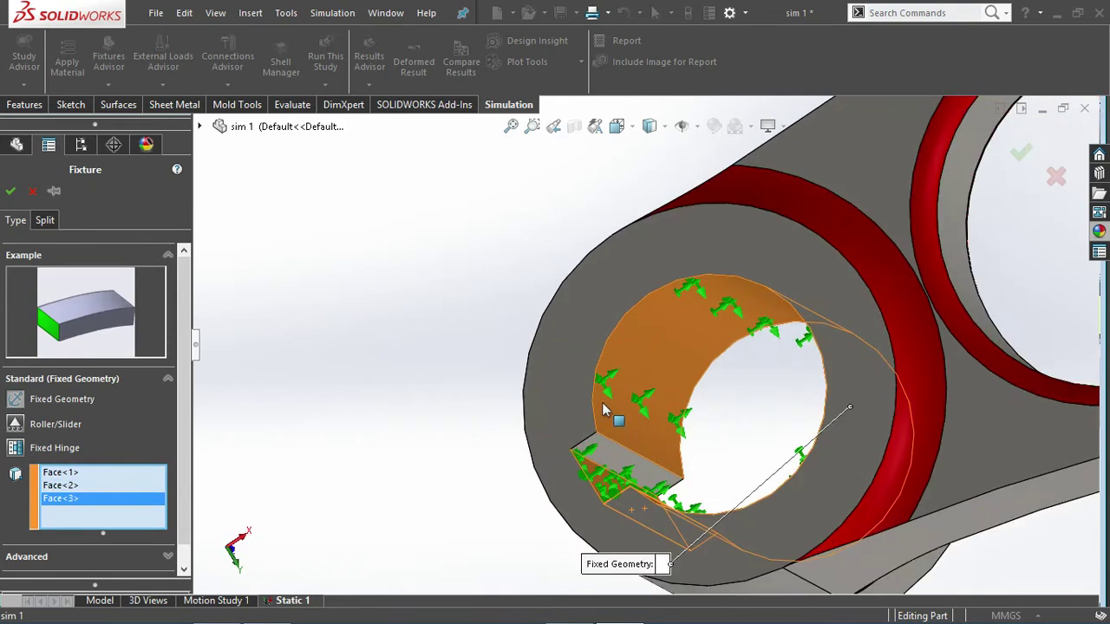
pyautogui.click(629, 459)
pyautogui.moveTo(310, 334)
pyautogui.mouseDown(button='middle')
pyautogui.moveTo(332, 350)
pyautogui.moveTo(295, 347)
pyautogui.mouseUp(button='middle')
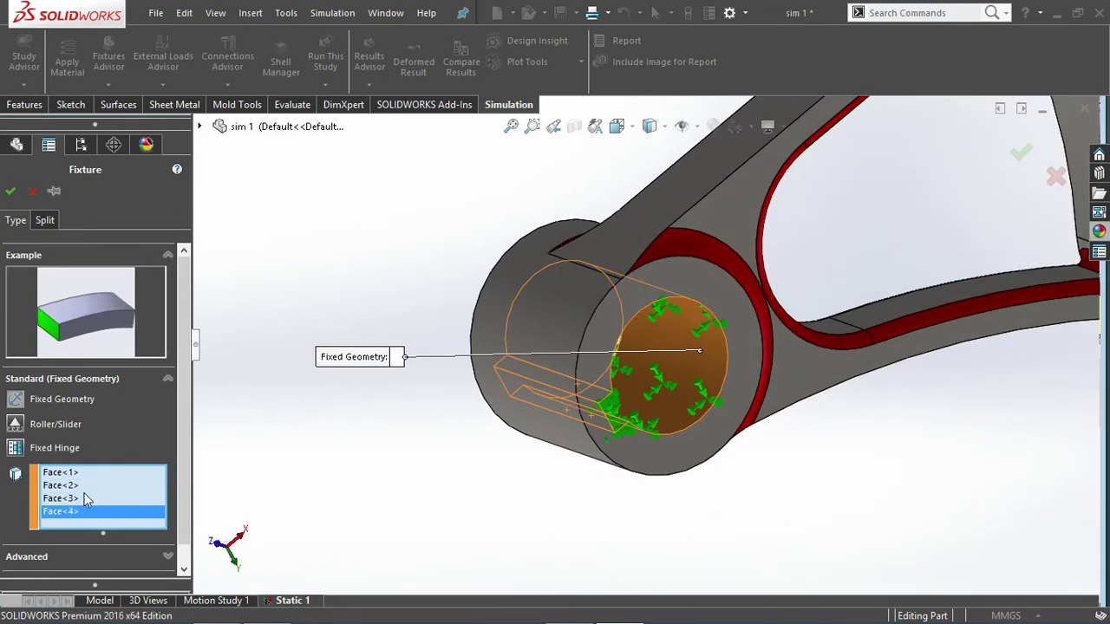
pyautogui.click(11, 190)
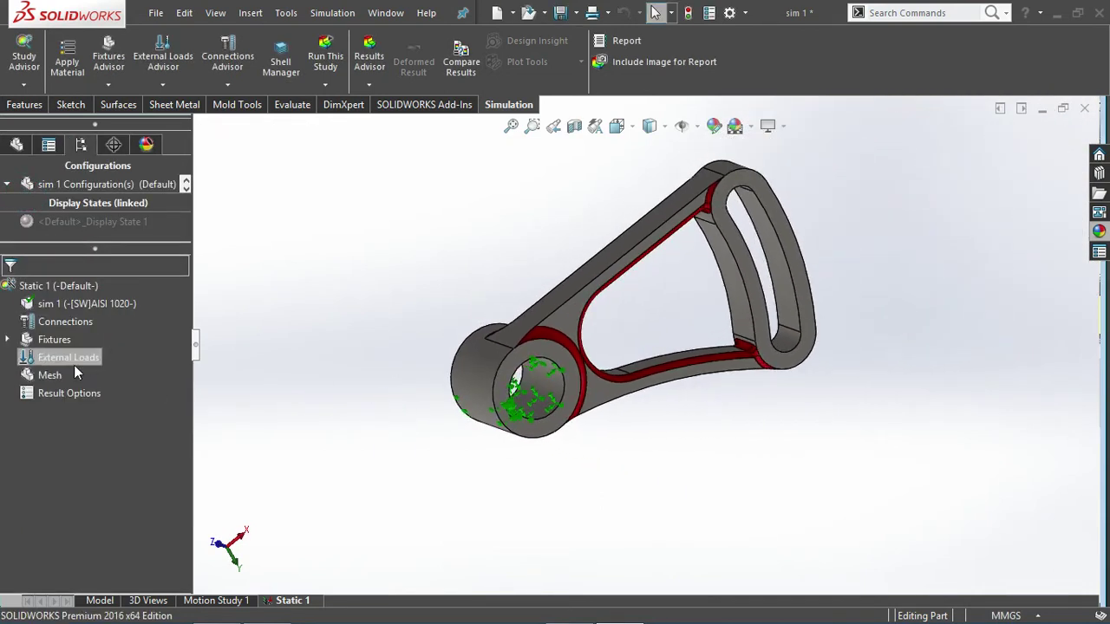
# Apply Force-1, a 400 N normal force, to the slotted ring's outer face
pyautogui.rightClick(72, 364)
pyautogui.click(126, 228)
pyautogui.click(784, 224)
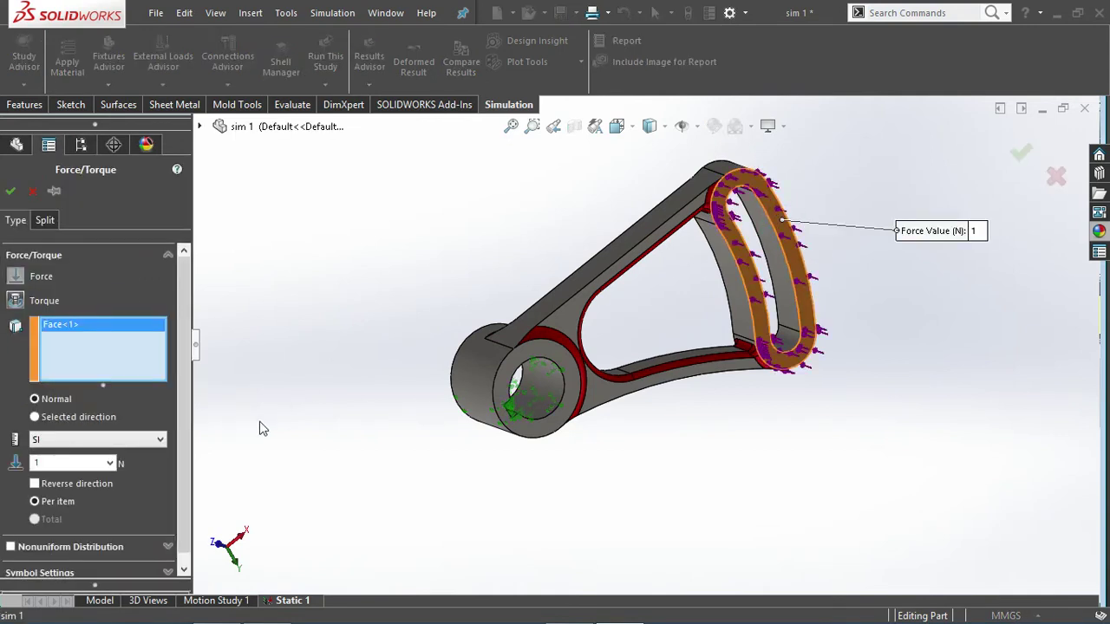
pyautogui.doubleClick(44, 462)
pyautogui.moveTo(391, 321); pyautogui.dragTo(347, 321, button='middle')
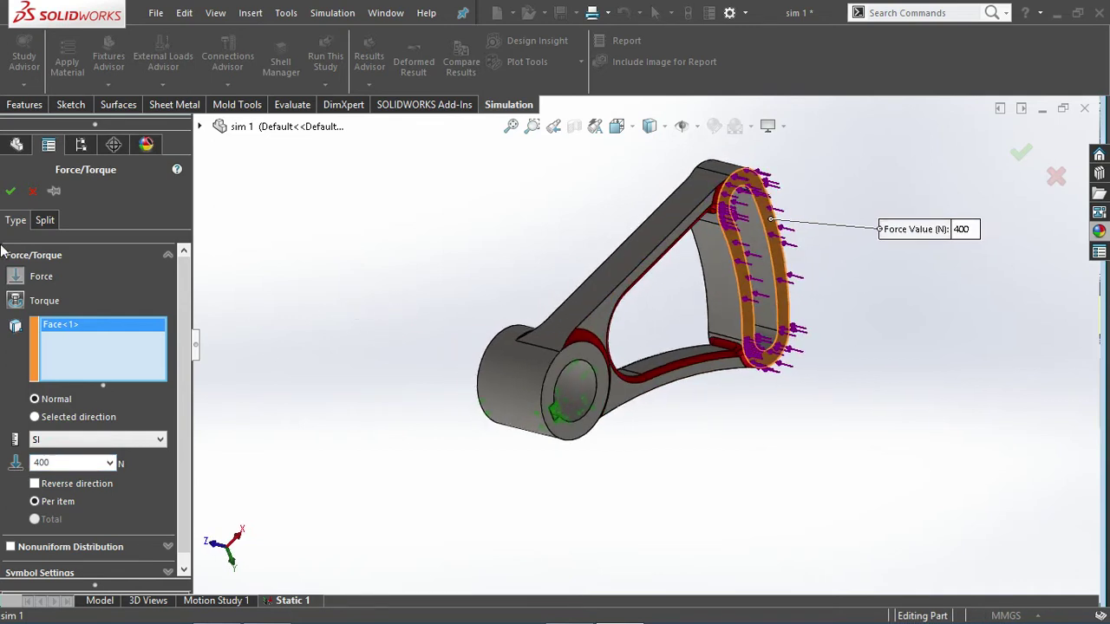
pyautogui.press('Return')
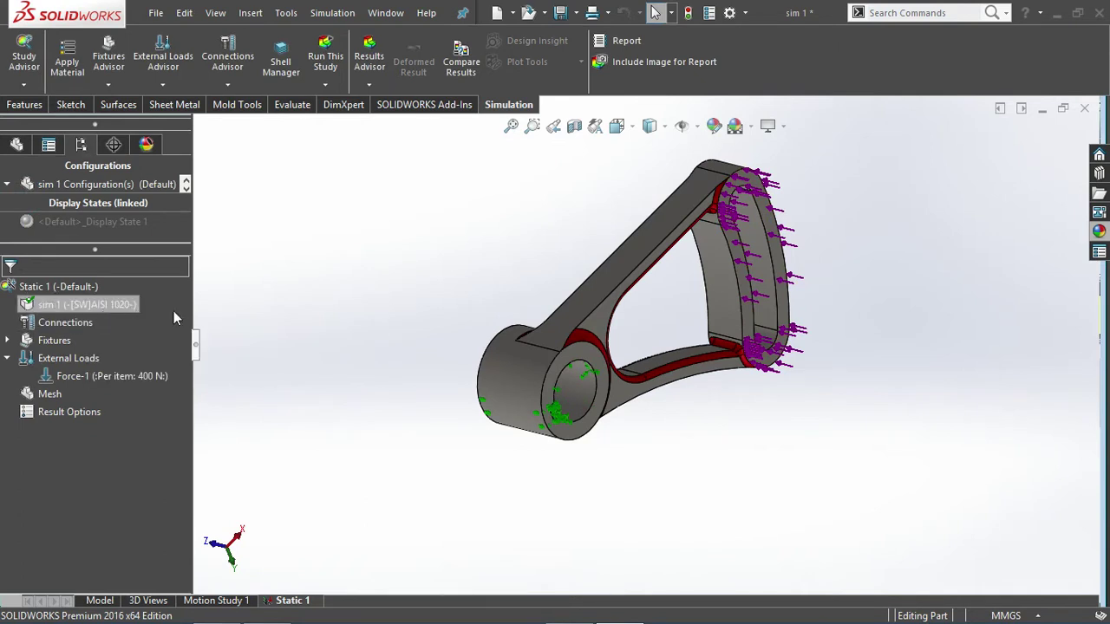
pyautogui.click(374, 317)
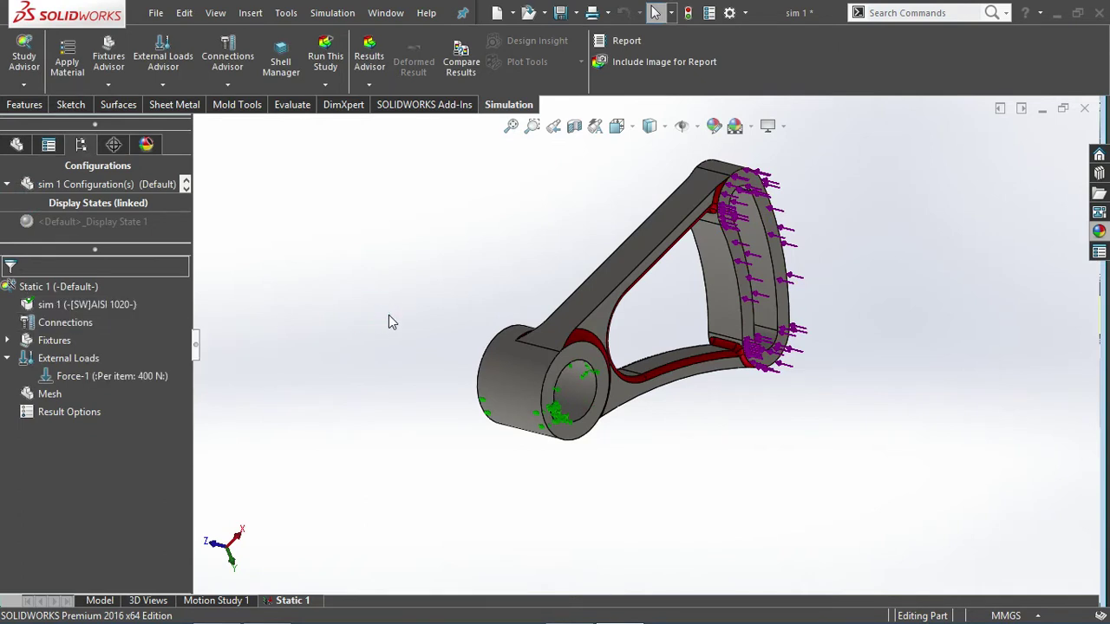
pyautogui.moveTo(388, 316); pyautogui.dragTo(393, 305, button='middle')
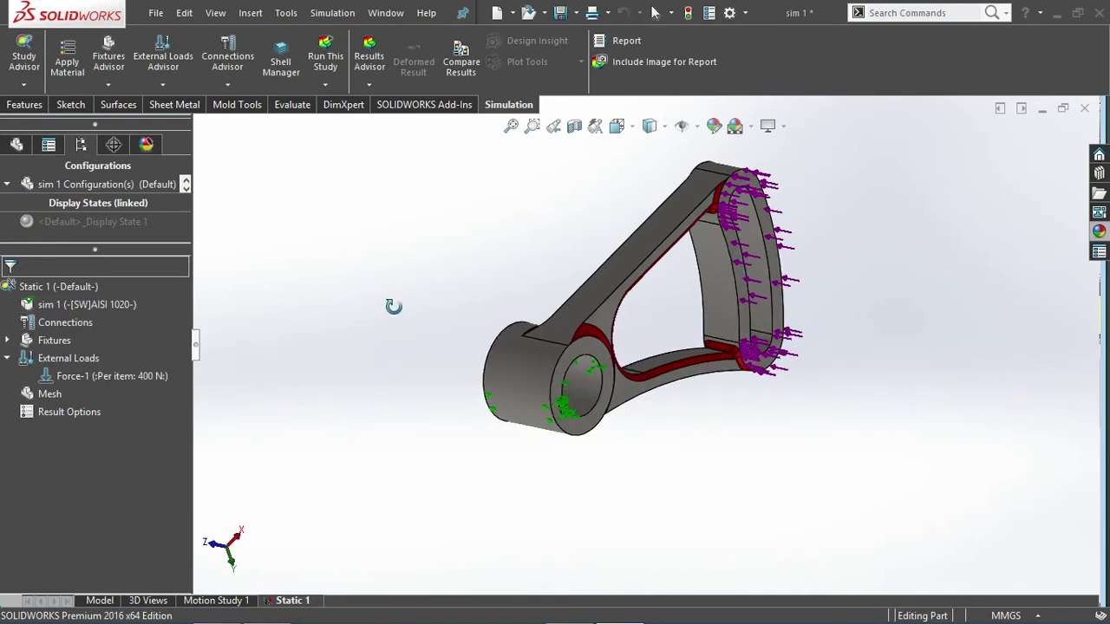
# Generate a Fine curvature-based solid mesh, about 3.69 mm maximum element size
pyautogui.rightClick(26, 398)
pyautogui.click(74, 97)
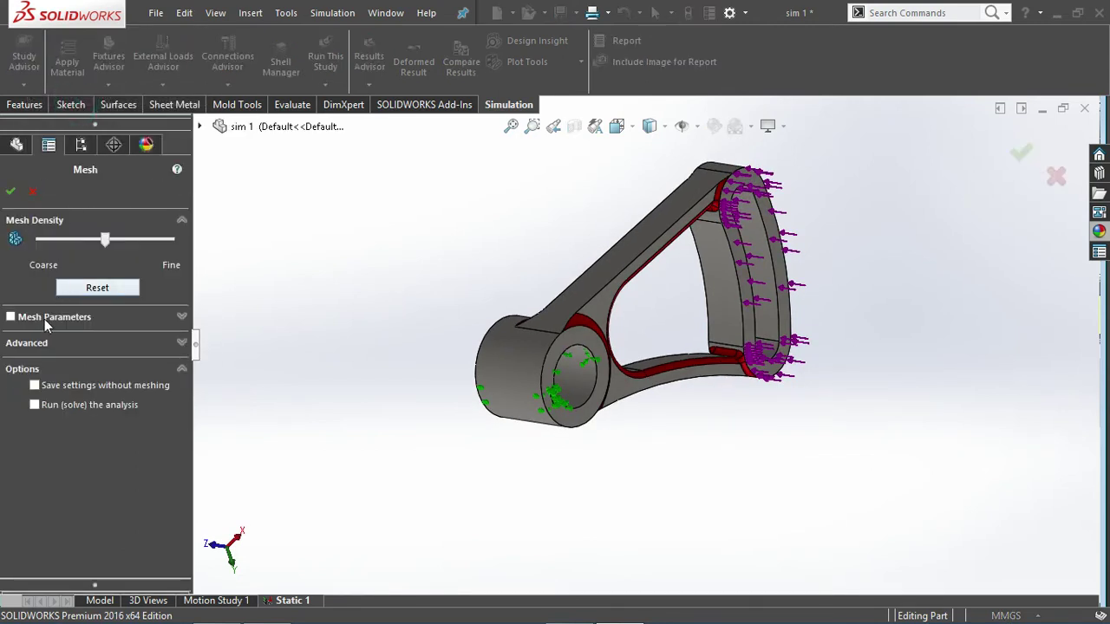
pyautogui.click(48, 317)
pyautogui.click(59, 352)
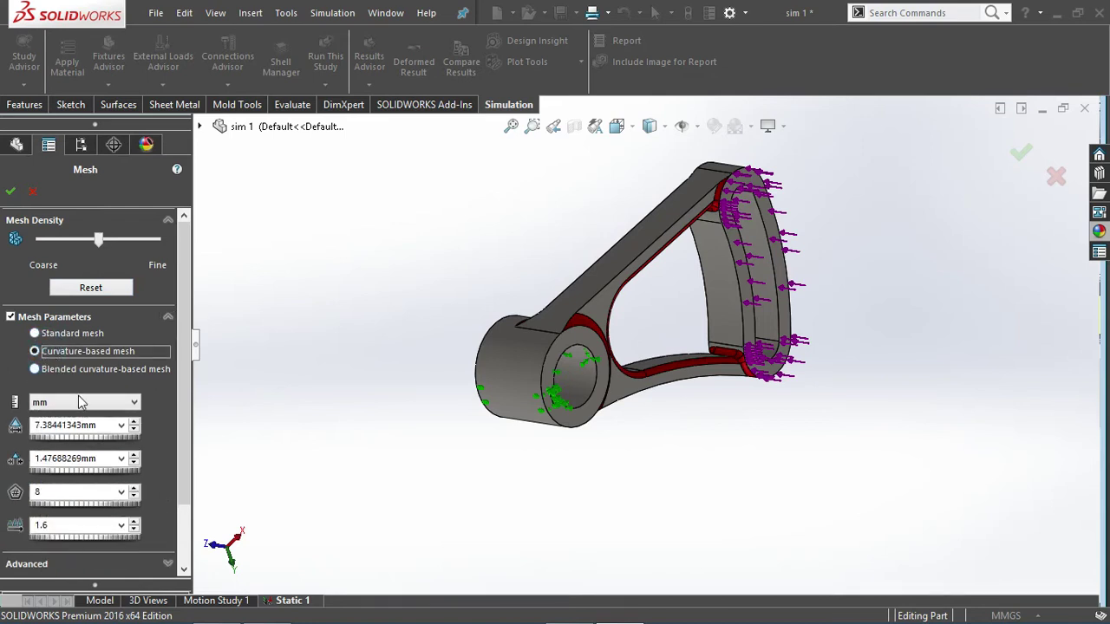
pyautogui.moveTo(100, 242); pyautogui.dragTo(168, 244)
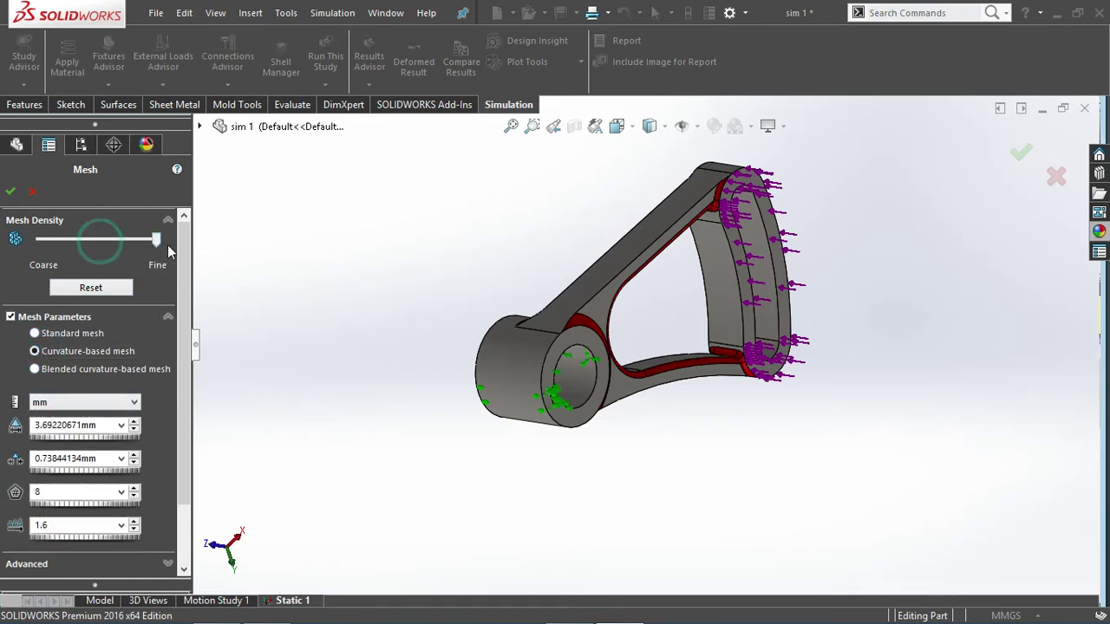
pyautogui.click(11, 189)
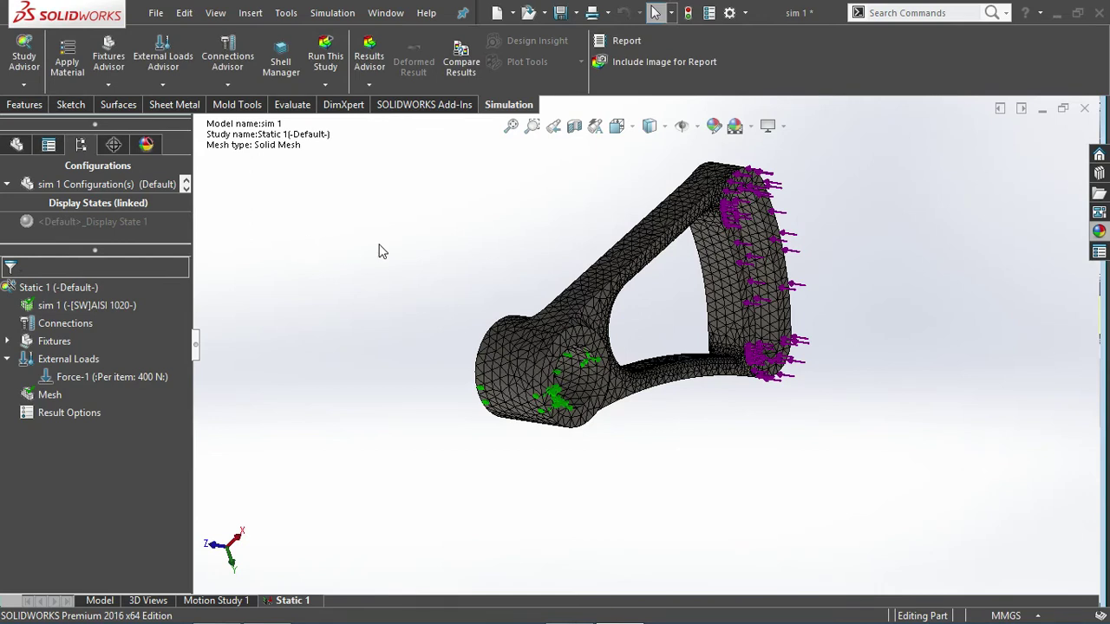
pyautogui.click(326, 56)
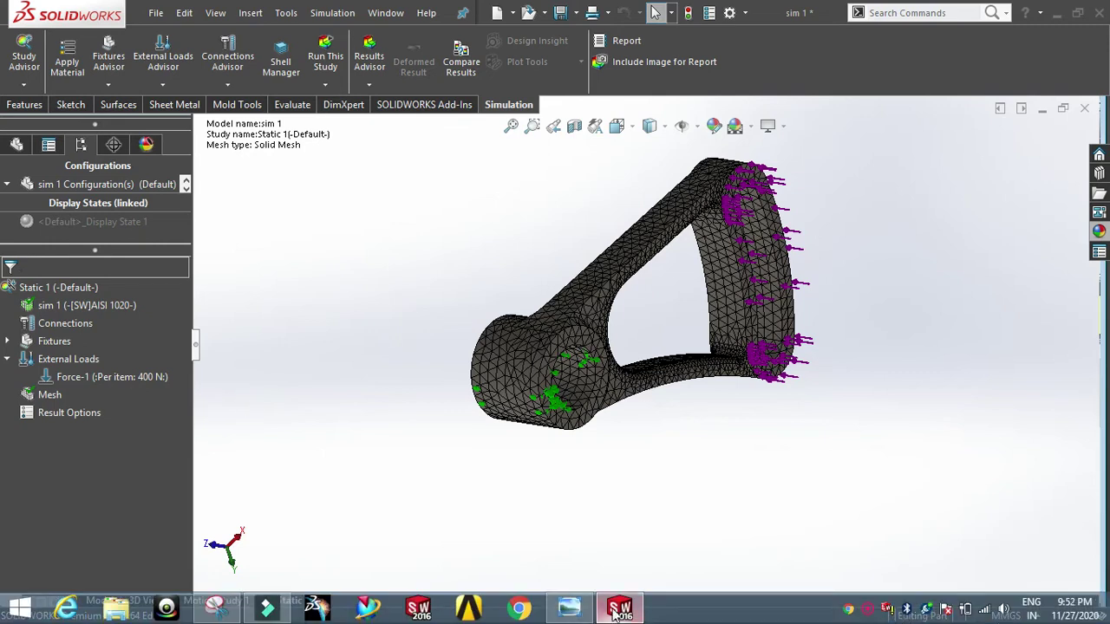
# Run Static 1 to get the Stress1, Displacement1 and Strain1 results
pyautogui.moveTo(620, 607)
pyautogui.click(338, 381)
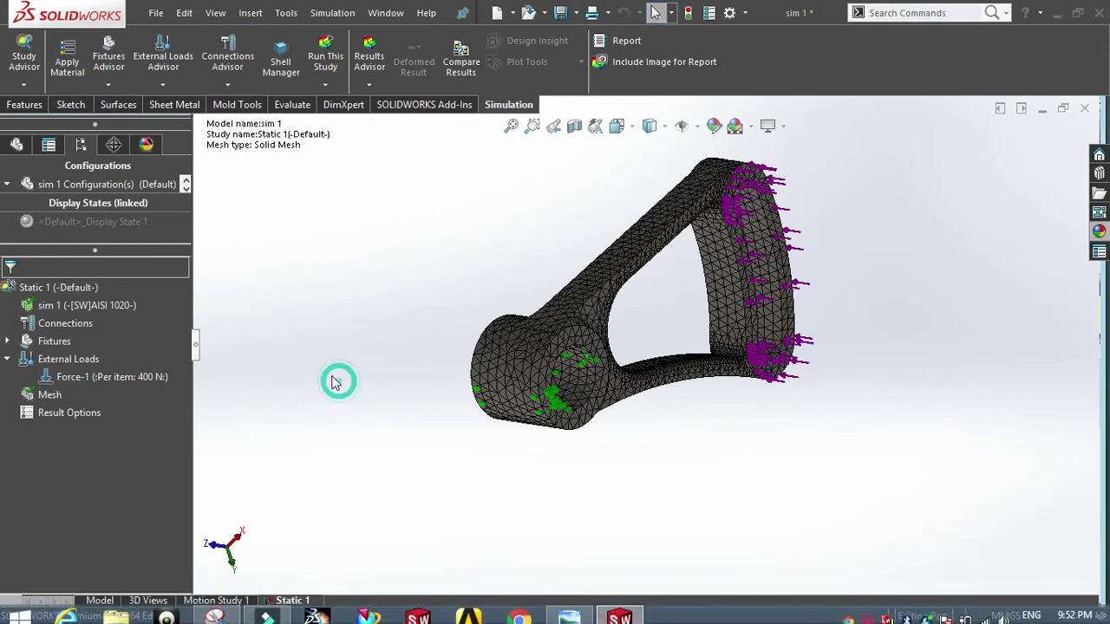
pyautogui.click(317, 69)
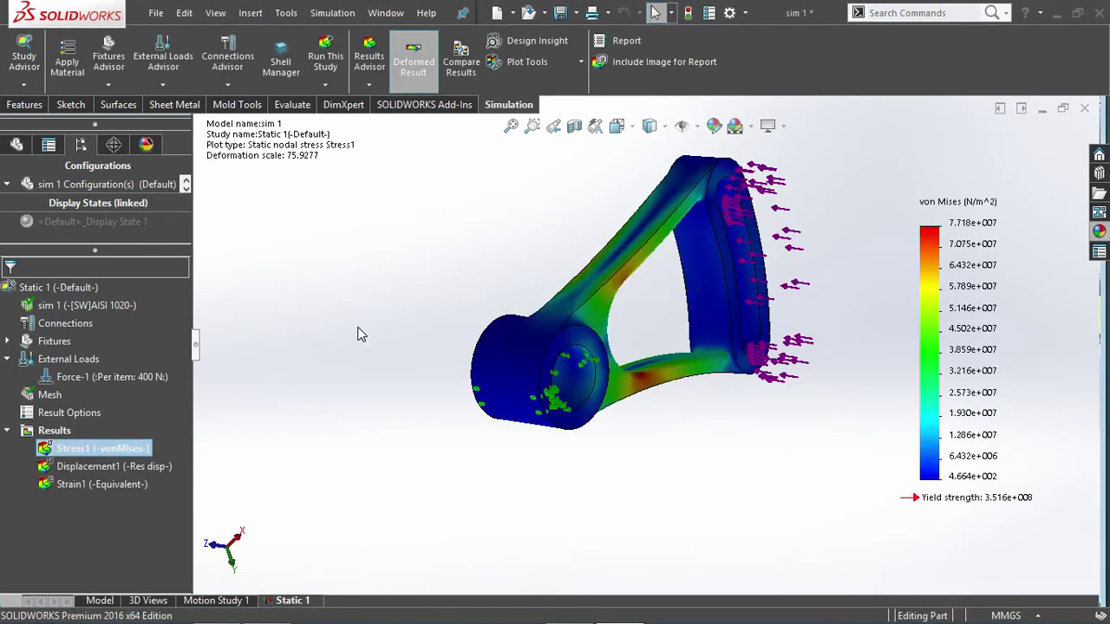
pyautogui.moveTo(361, 333); pyautogui.dragTo(413, 297, button='middle')
pyautogui.press('f')
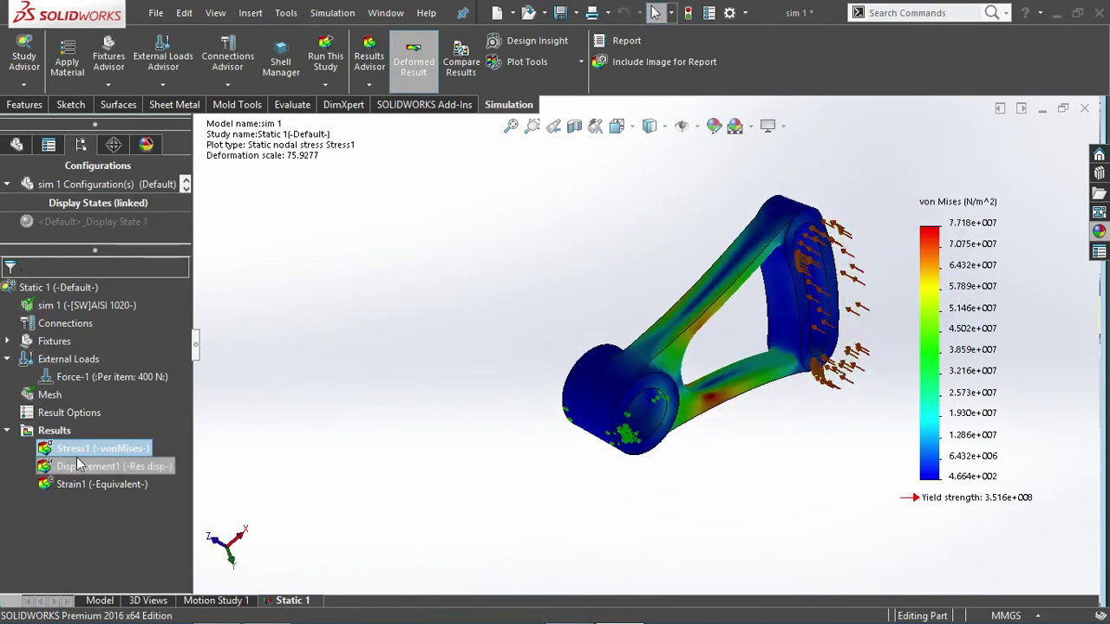
pyautogui.rightClick(910, 317)
pyautogui.click(947, 369)
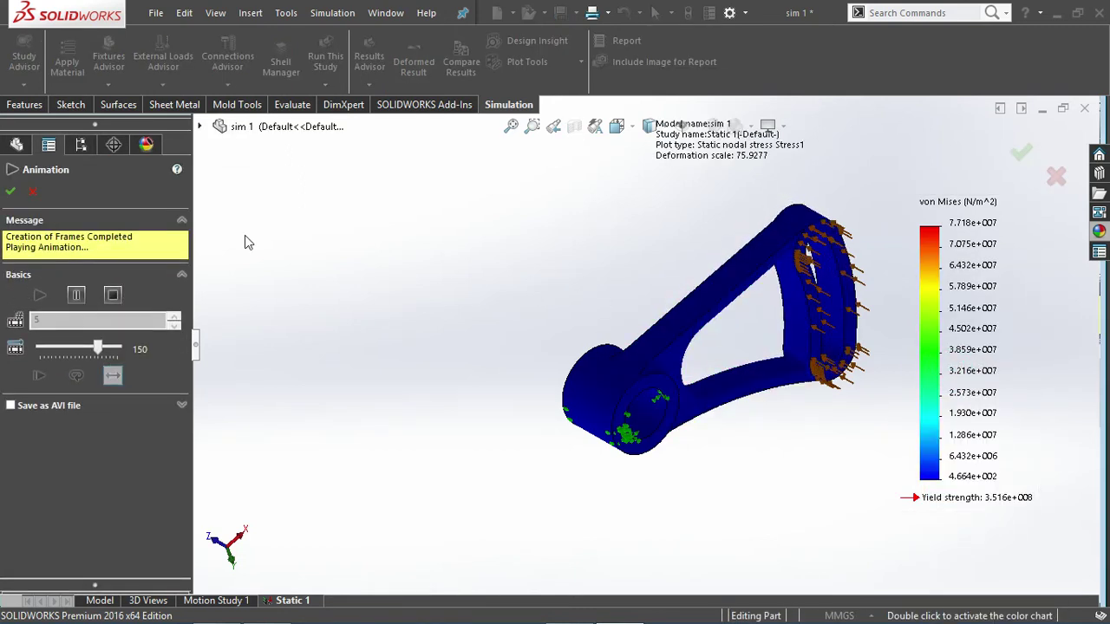
pyautogui.click(28, 192)
pyautogui.click(407, 295)
pyautogui.click(54, 431)
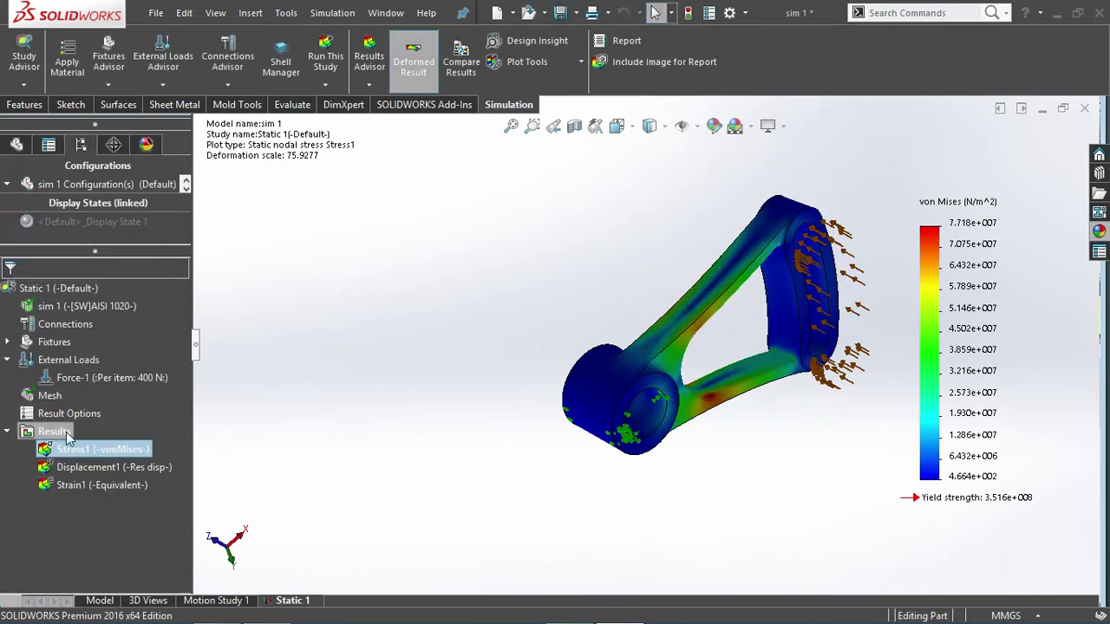
pyautogui.rightClick(67, 434)
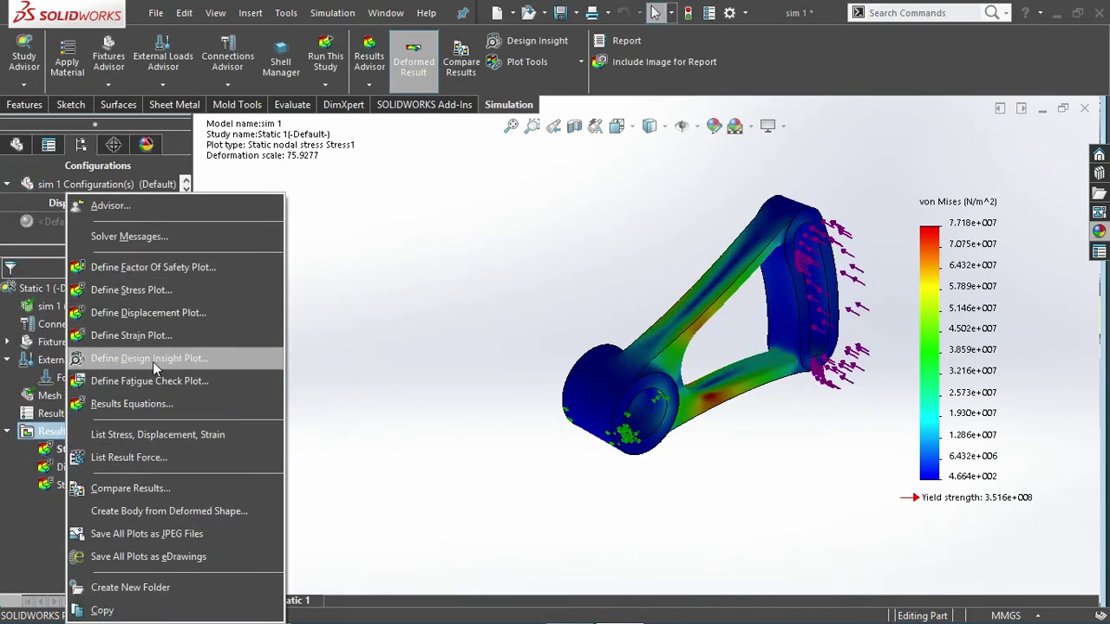
# Define Factor of Safety1 with the Automatic criterion, showing a minimum FOS of 4.6
pyautogui.click(143, 276)
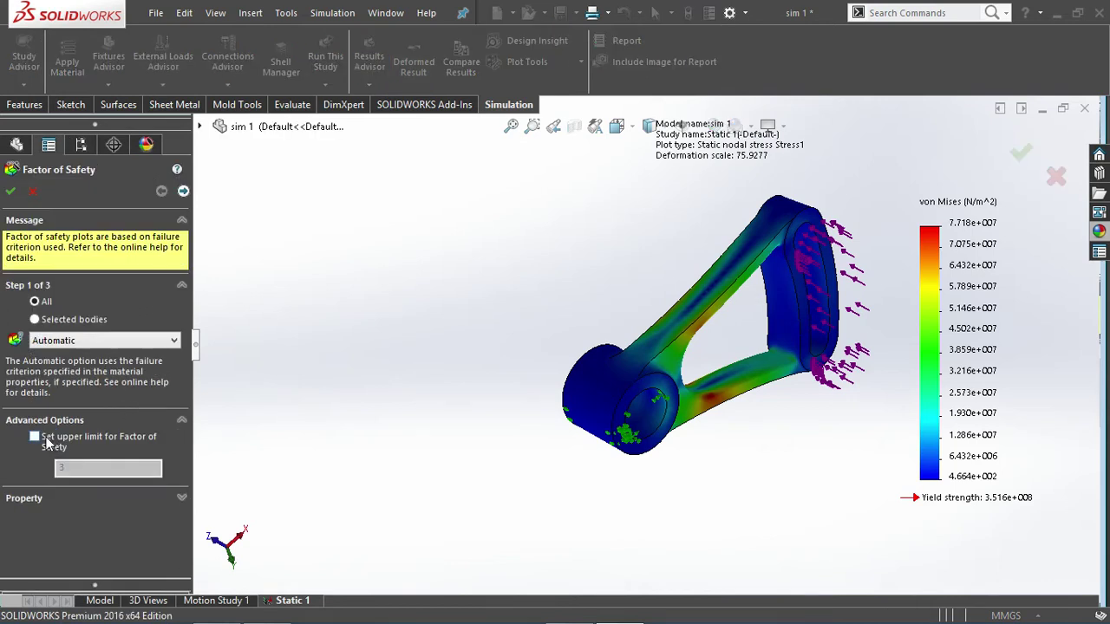
pyautogui.click(10, 191)
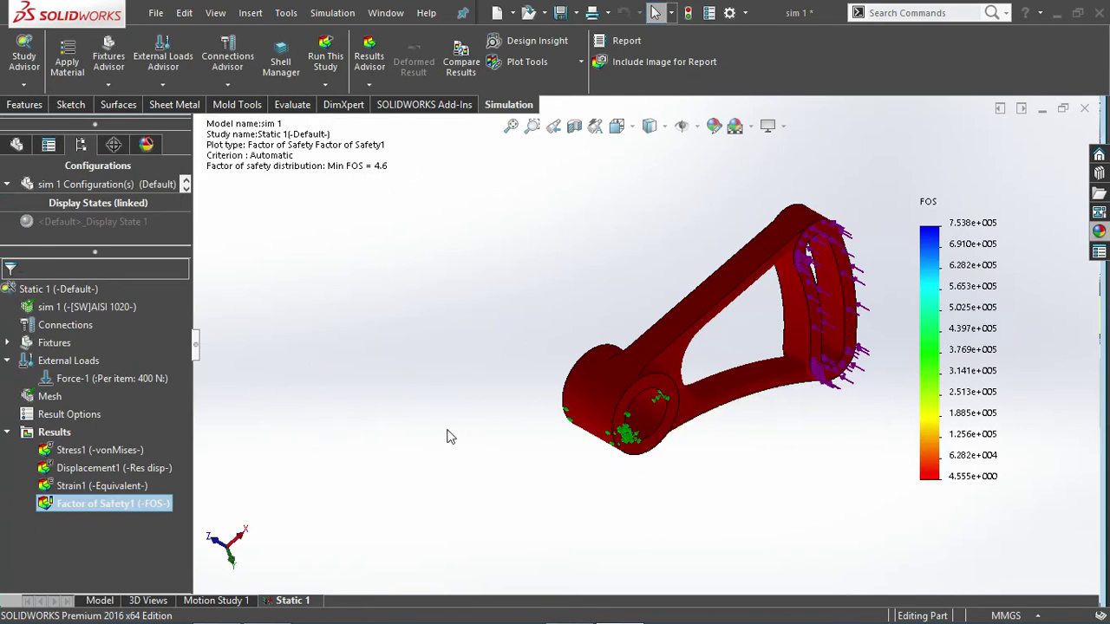
pyautogui.moveTo(450, 436); pyautogui.dragTo(460, 439, button='middle')
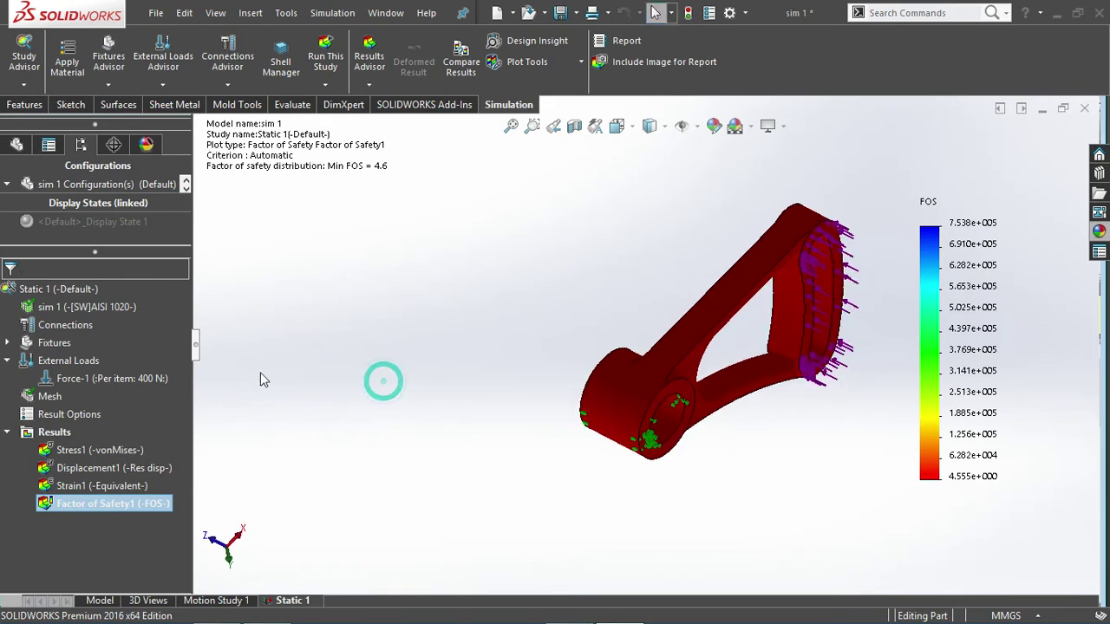
# Duplicate Static 1 as Copy of [Static 1] using configuration B, and activate B
pyautogui.rightClick(293, 602)
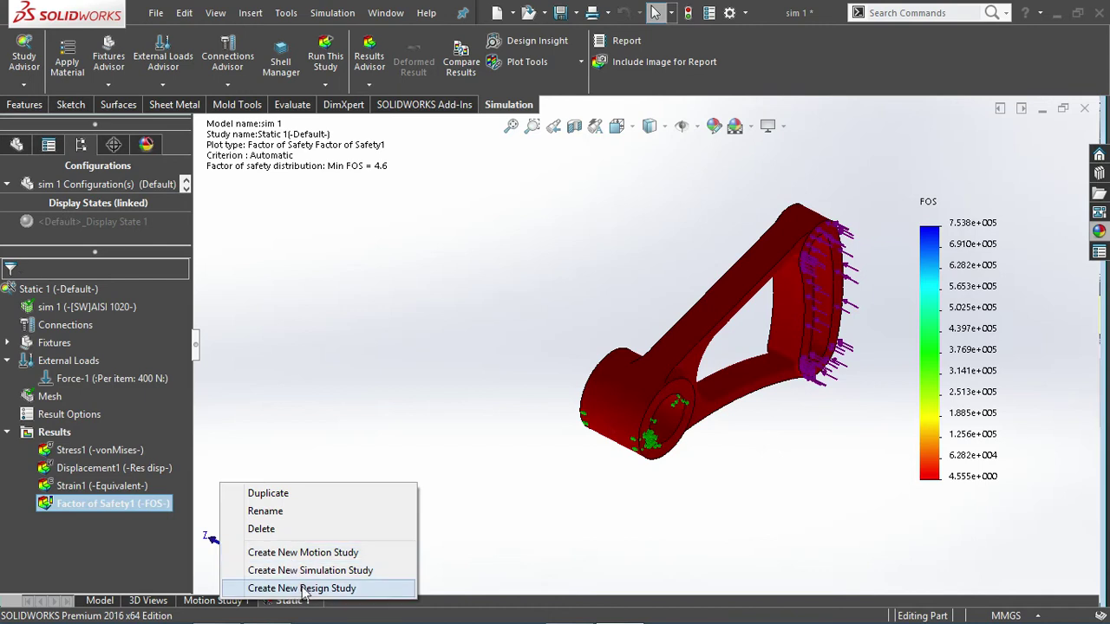
pyautogui.click(280, 498)
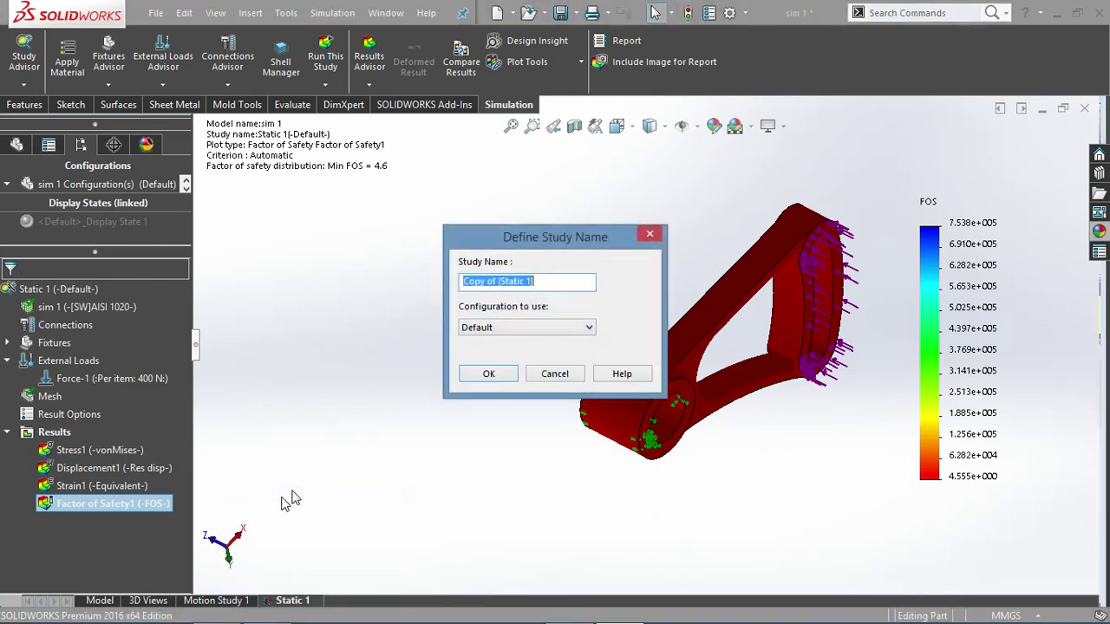
pyautogui.click(502, 327)
pyautogui.click(508, 352)
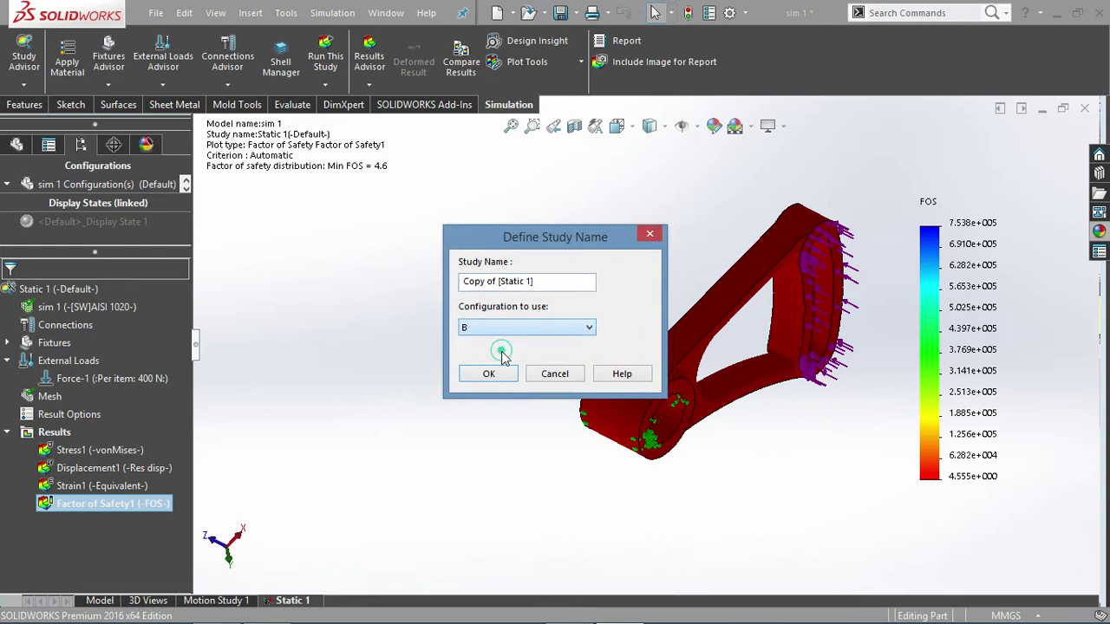
pyautogui.click(487, 376)
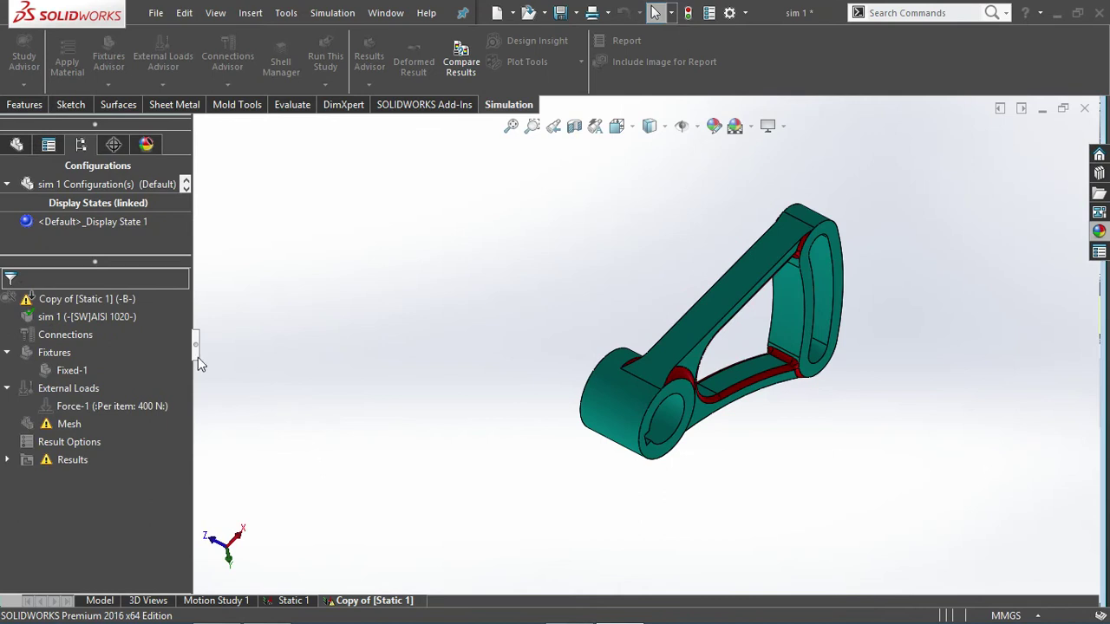
pyautogui.rightClick(74, 303)
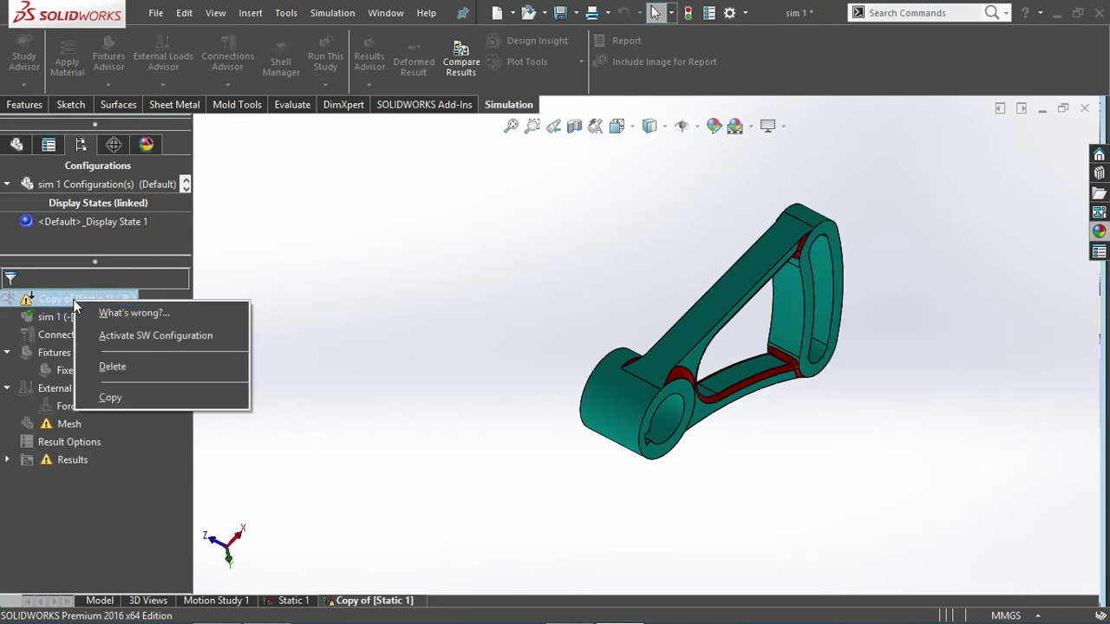
pyautogui.click(108, 341)
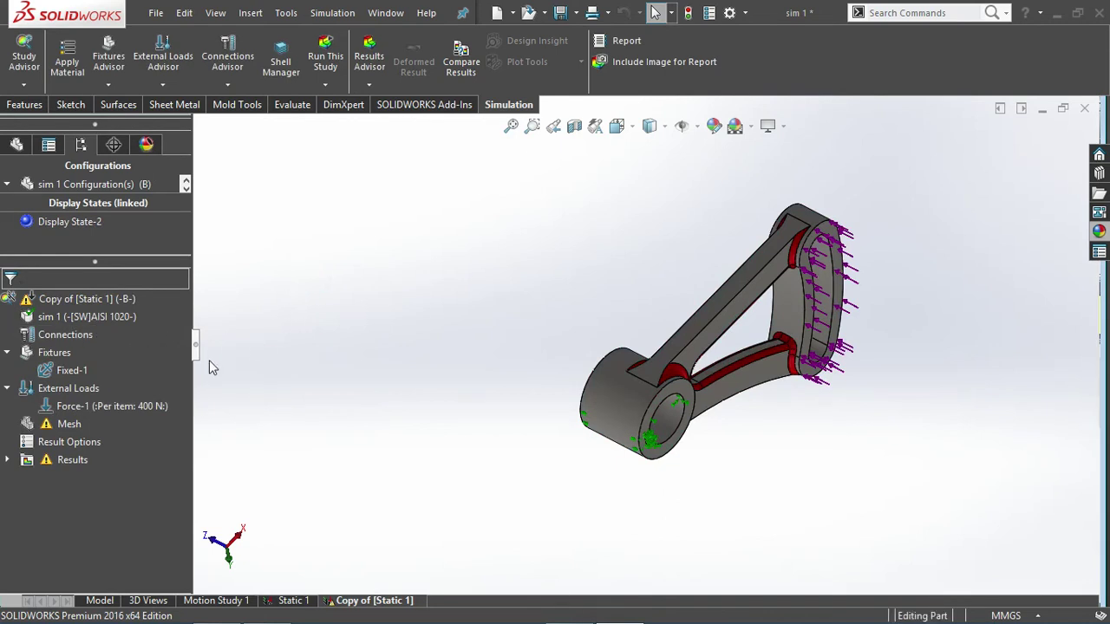
# Mesh Copy of [Static 1] with Mesh Parameters enabled and density at Fine
pyautogui.rightClick(58, 437)
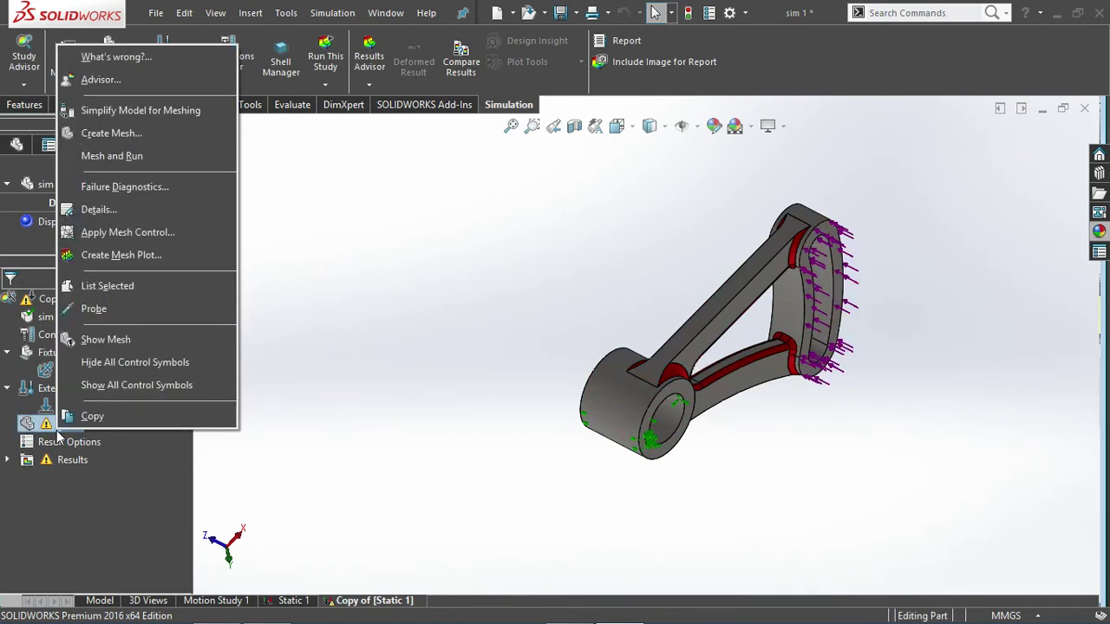
pyautogui.click(398, 412)
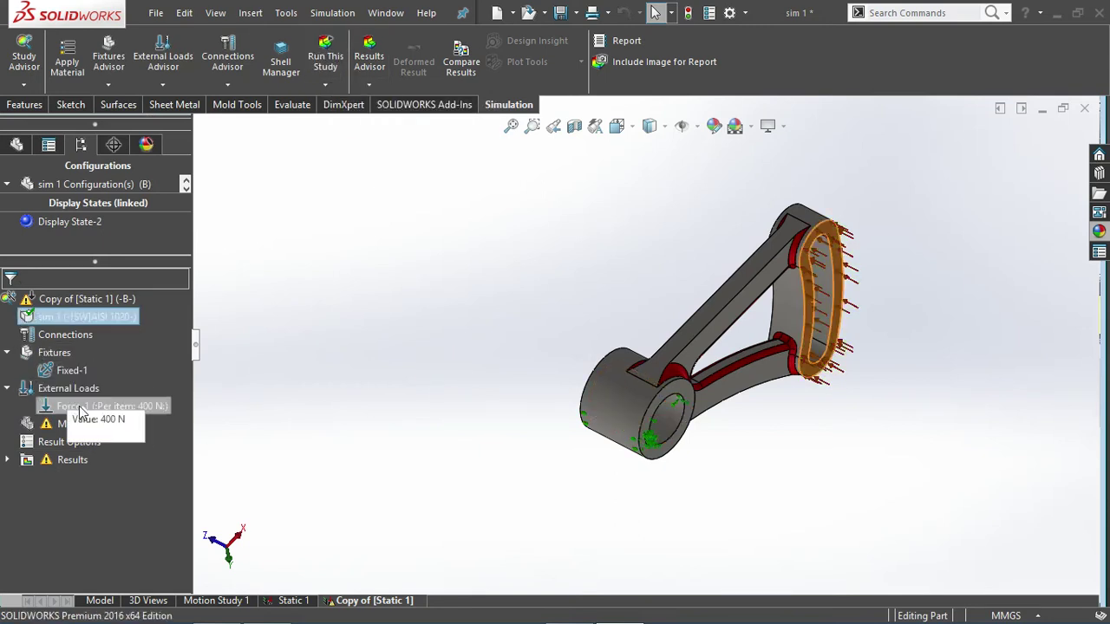
pyautogui.rightClick(59, 425)
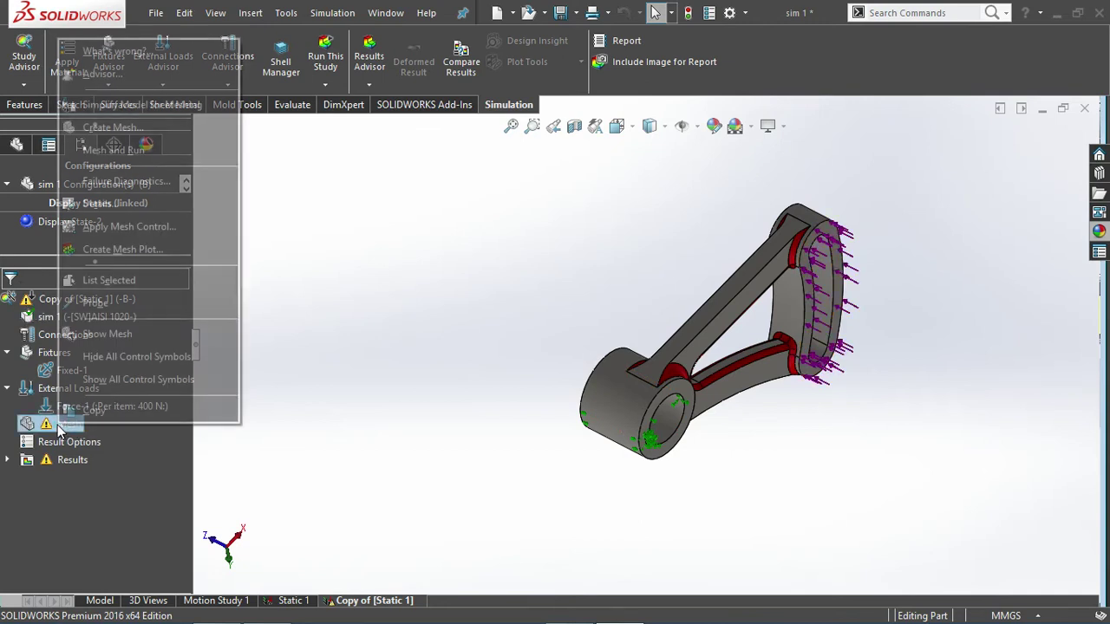
pyautogui.click(342, 368)
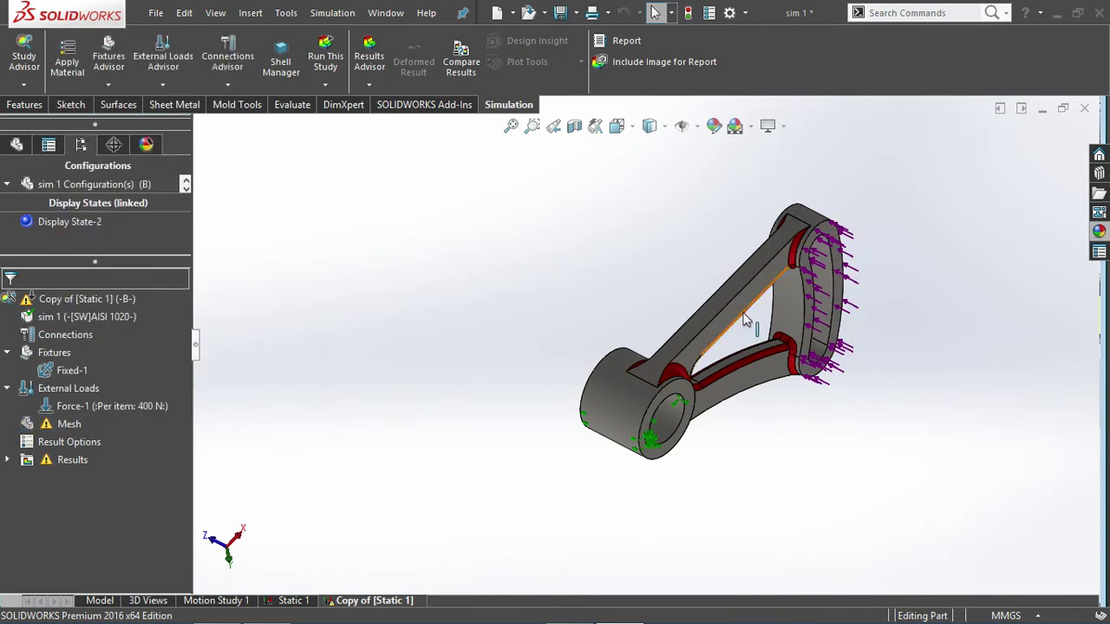
pyautogui.scroll(2, 763, 295)
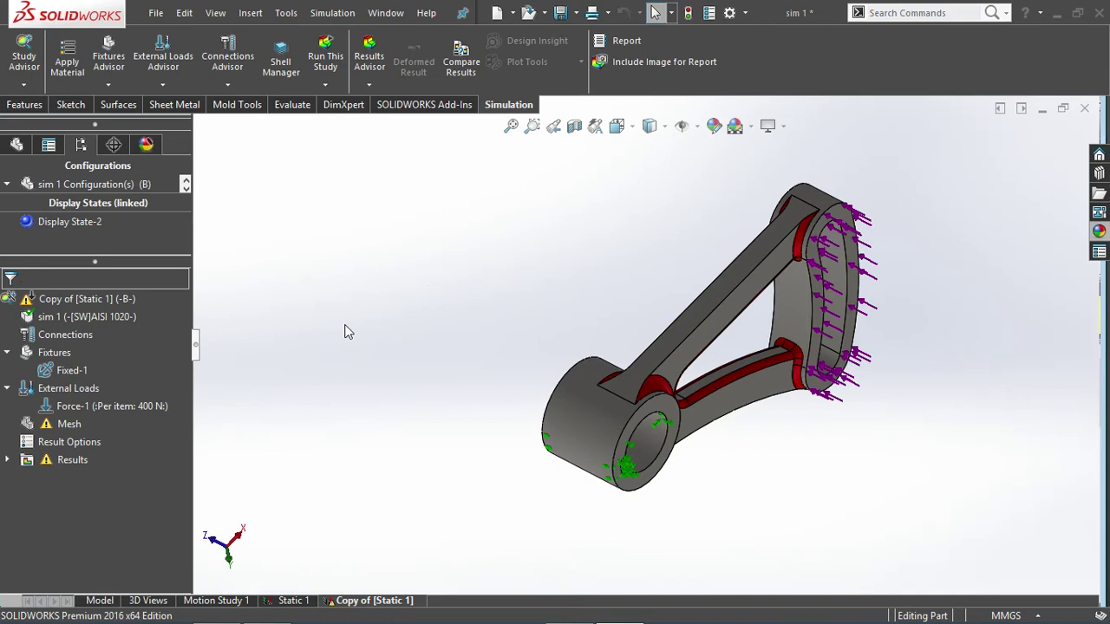
pyautogui.click(41, 426)
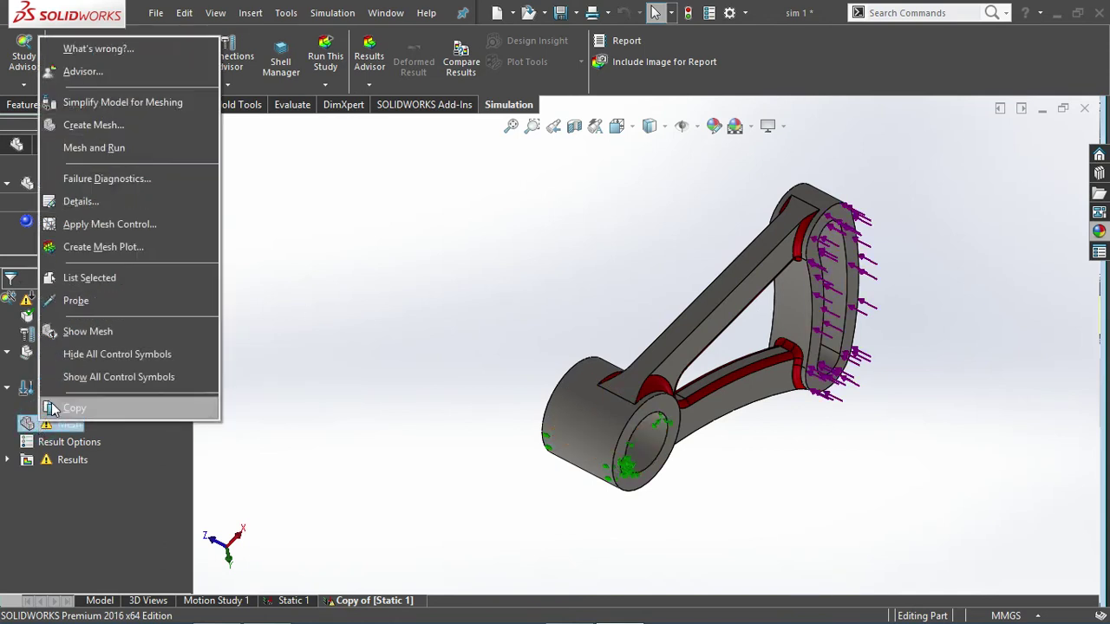
pyautogui.click(95, 125)
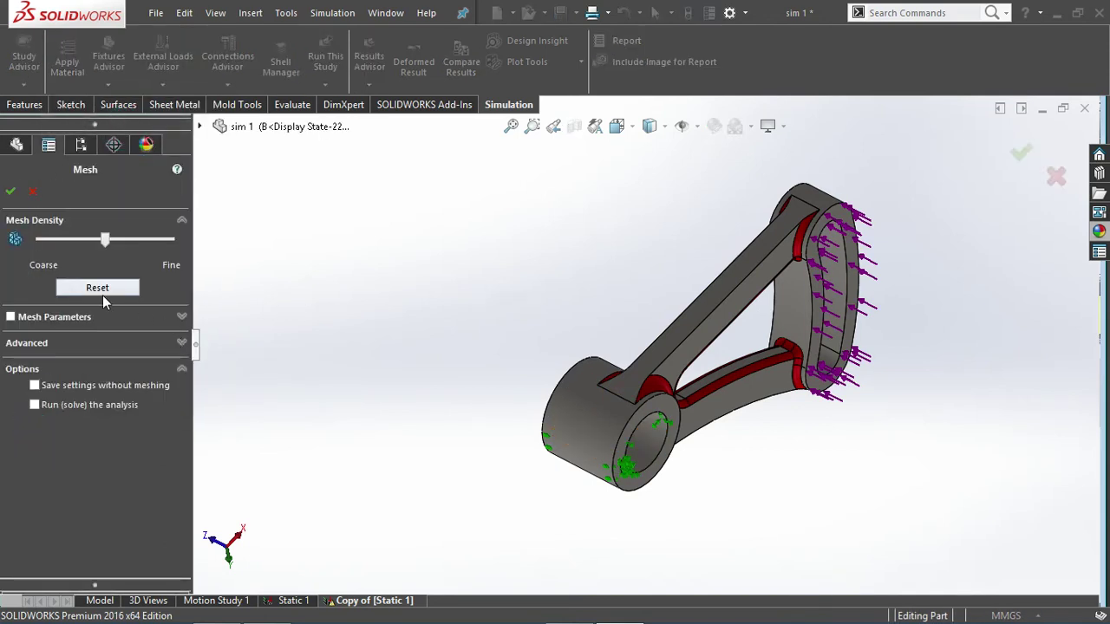
pyautogui.click(39, 319)
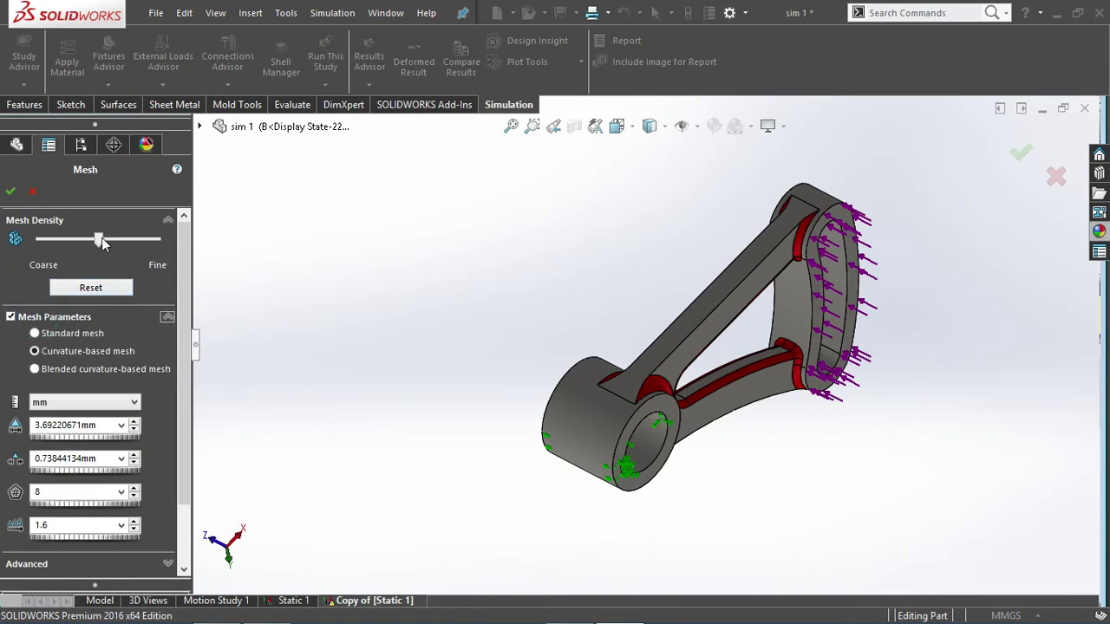
pyautogui.moveTo(103, 239); pyautogui.dragTo(165, 246)
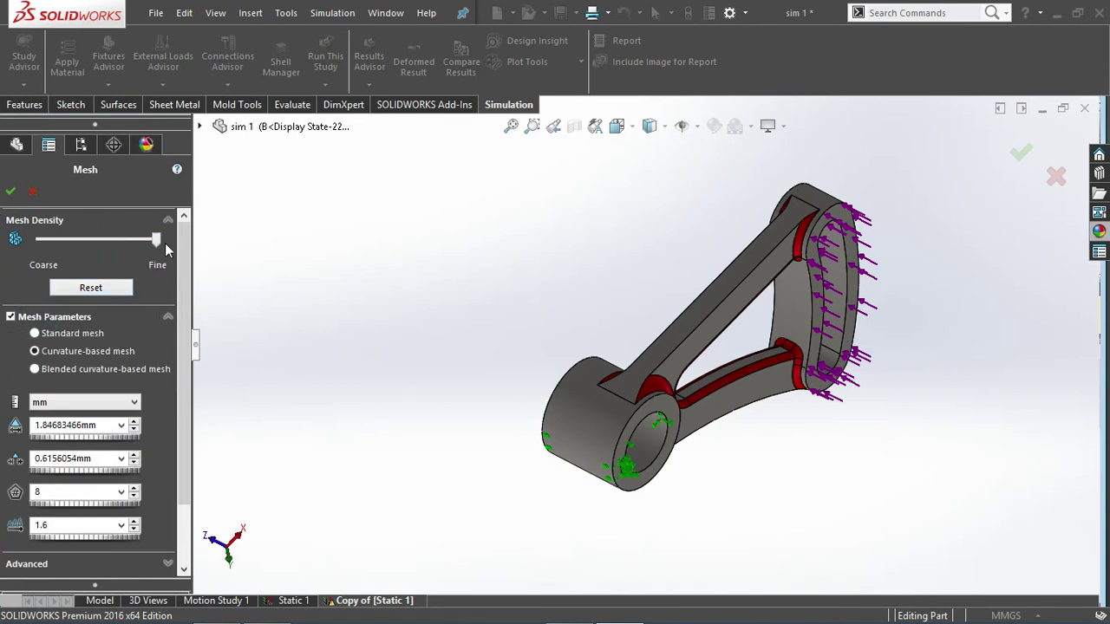
pyautogui.click(11, 192)
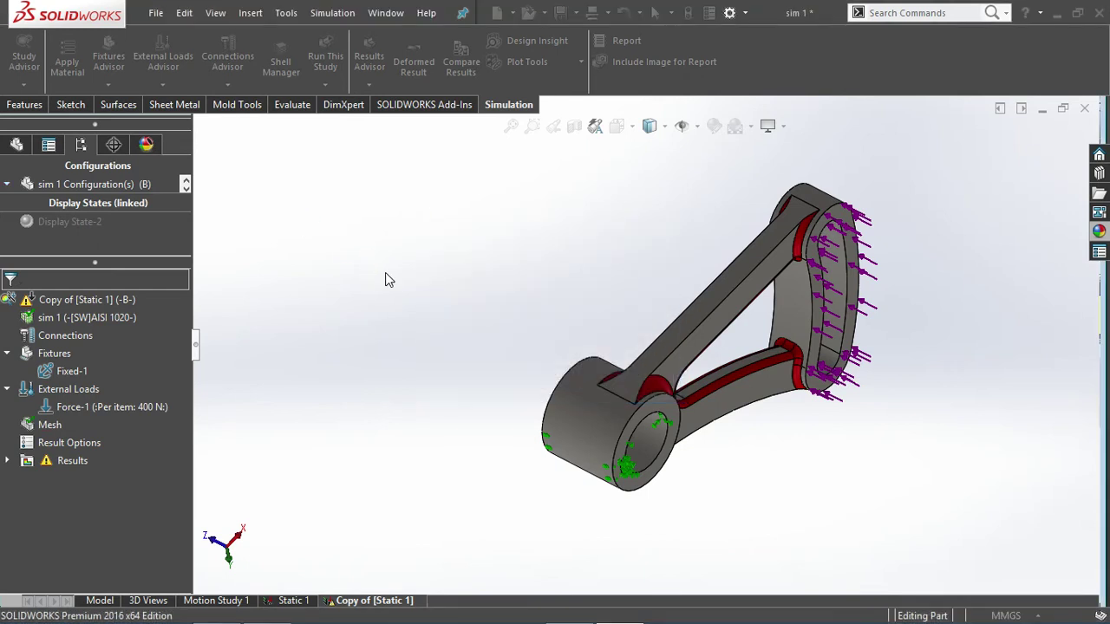
# Solve Copy of [Static 1] and inspect its Factor of Safety1 plot, minimum FOS 2.9
pyautogui.scroll(-2, 683, 296)
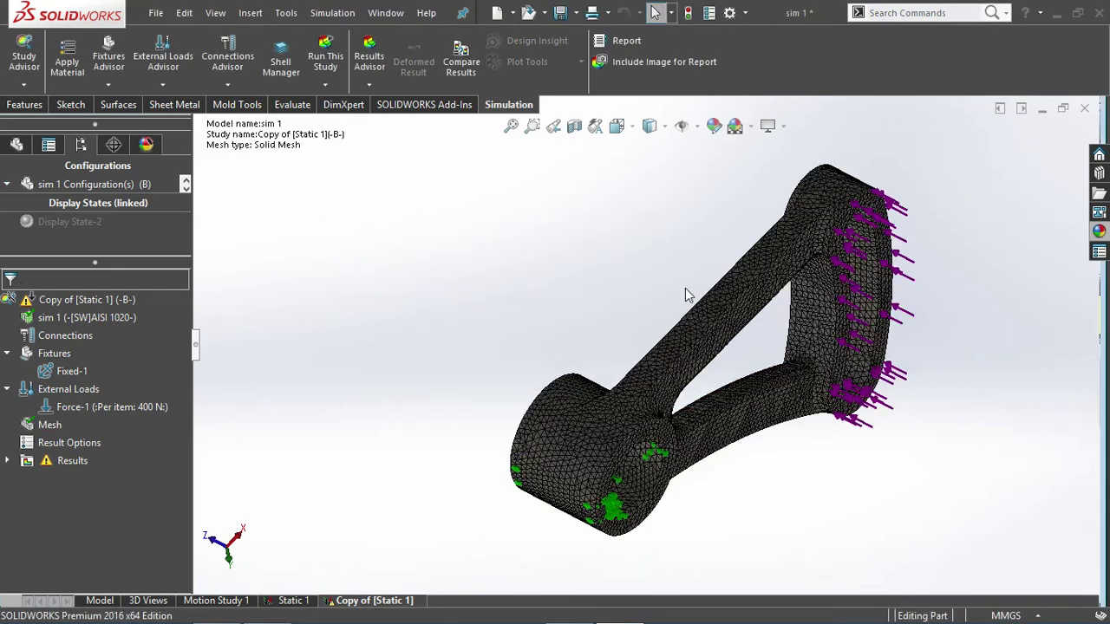
pyautogui.click(332, 73)
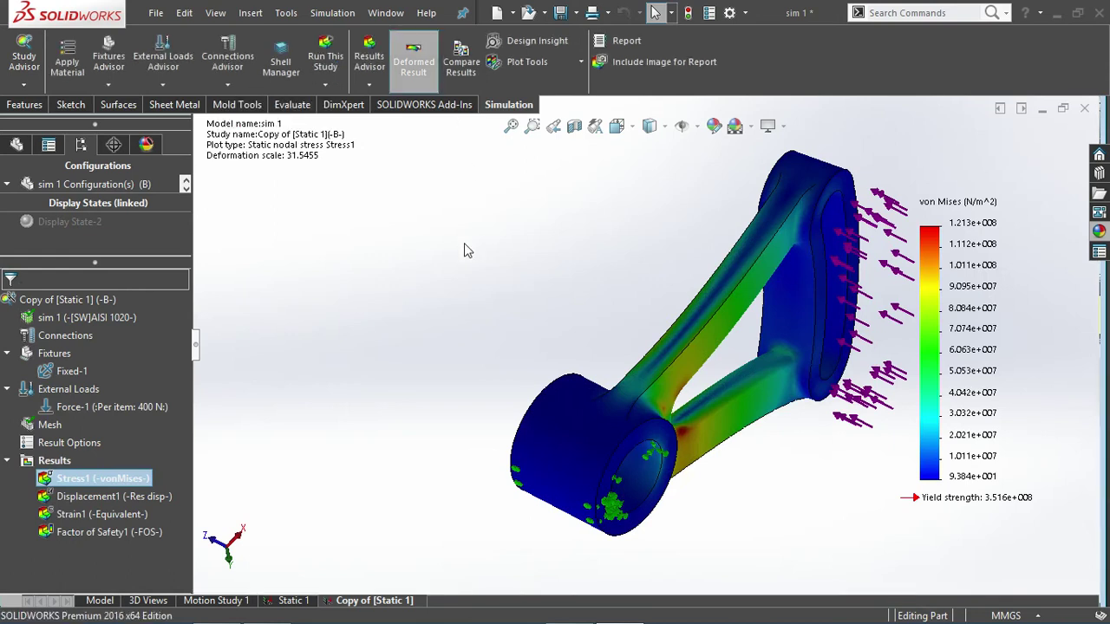
pyautogui.doubleClick(106, 532)
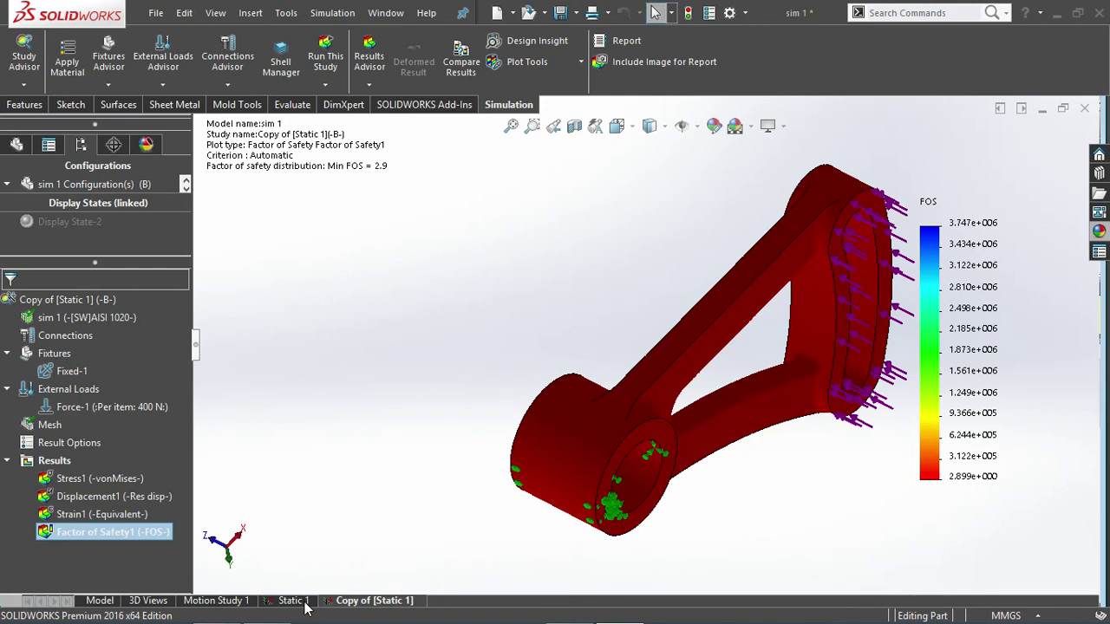
pyautogui.moveTo(361, 417); pyautogui.dragTo(322, 384, button='middle')
pyautogui.scroll(3, 488, 396)
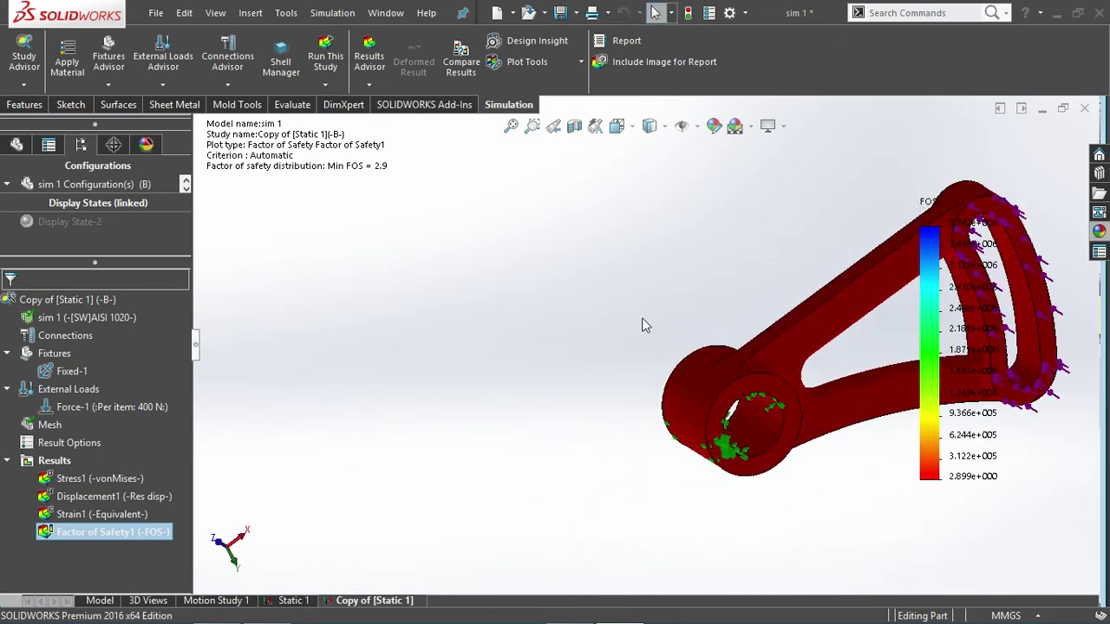
pyautogui.moveTo(798, 316); pyautogui.dragTo(312, 292, button='middle')
pyautogui.scroll(2, 480, 343)
pyautogui.moveTo(408, 286); pyautogui.dragTo(365, 272, button='middle')
# Set an upper limit of 3 on the configuration B Factor of Safety1 plot and fit the part in view
pyautogui.rightClick(85, 531)
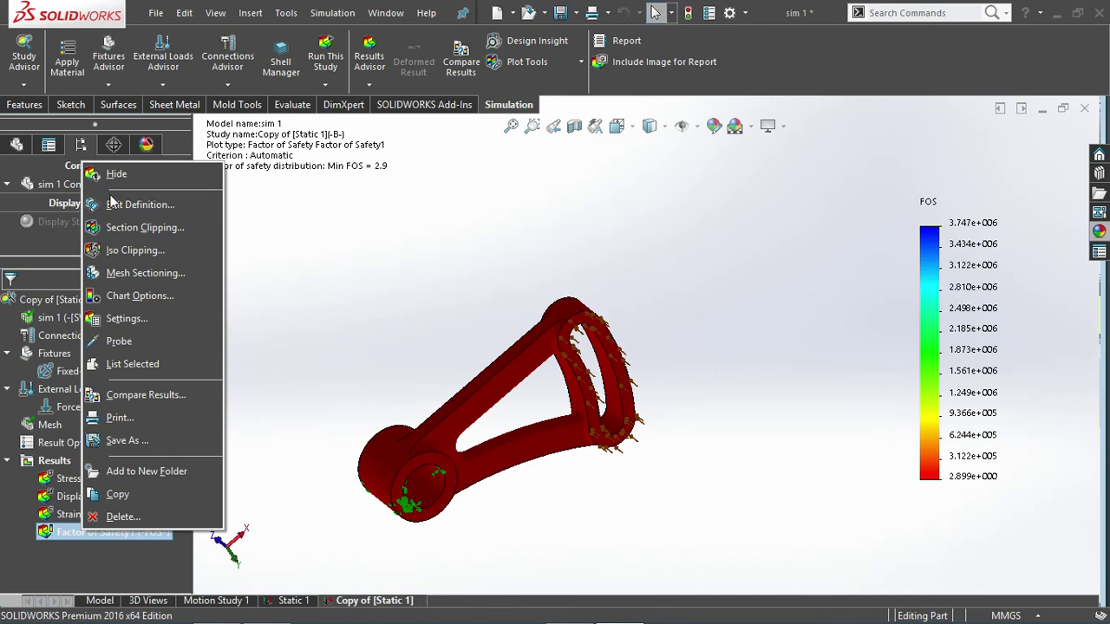
pyautogui.click(134, 205)
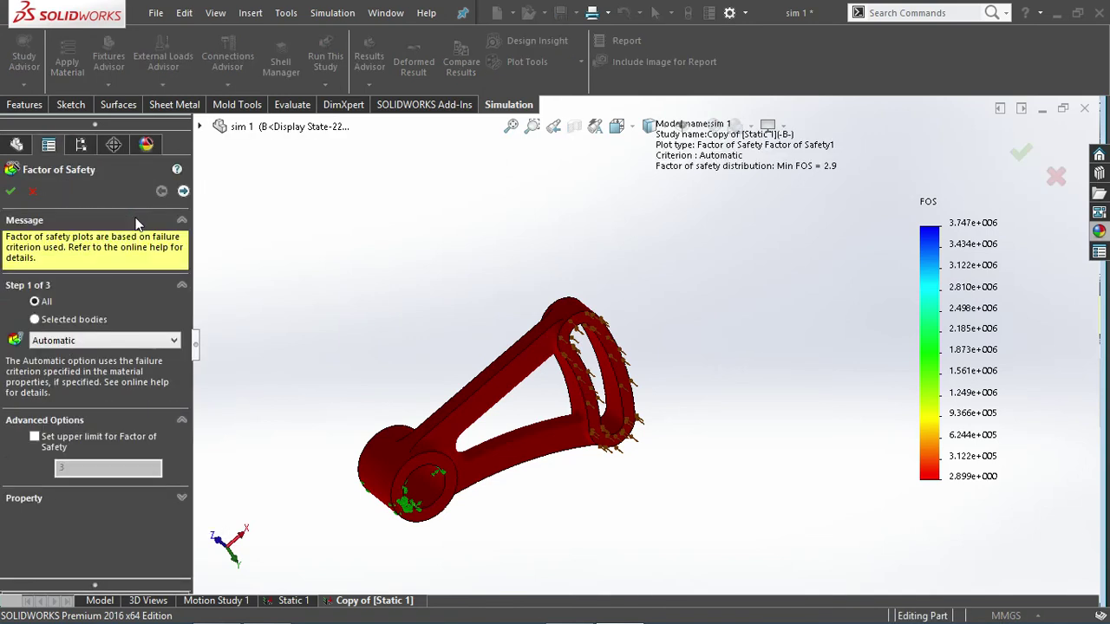
pyautogui.click(37, 437)
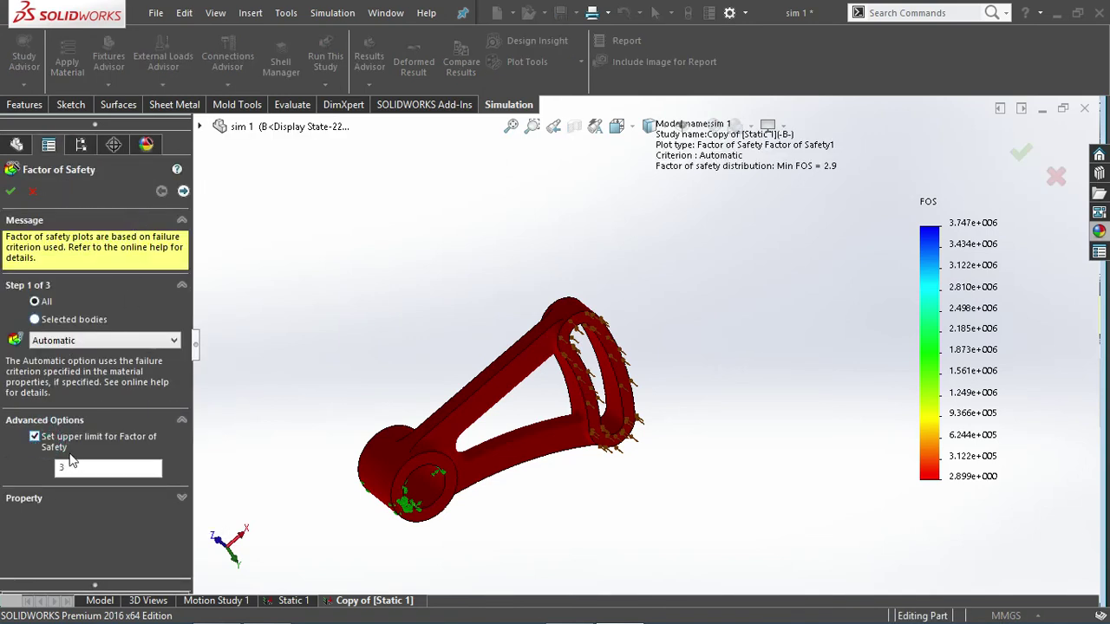
pyautogui.click(9, 196)
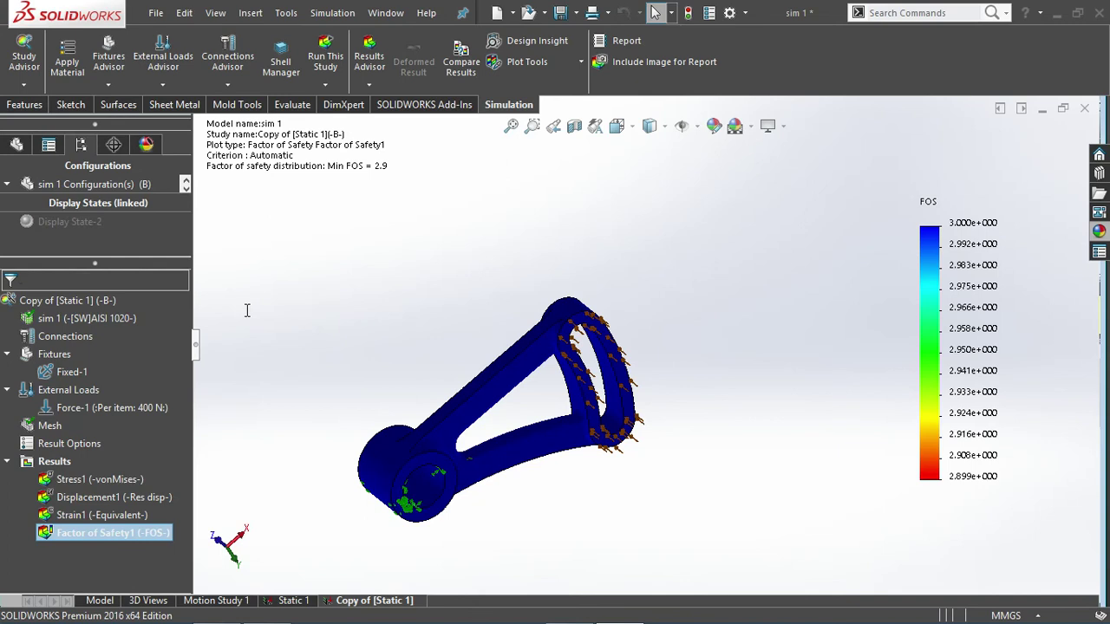
pyautogui.scroll(-10, 598, 329)
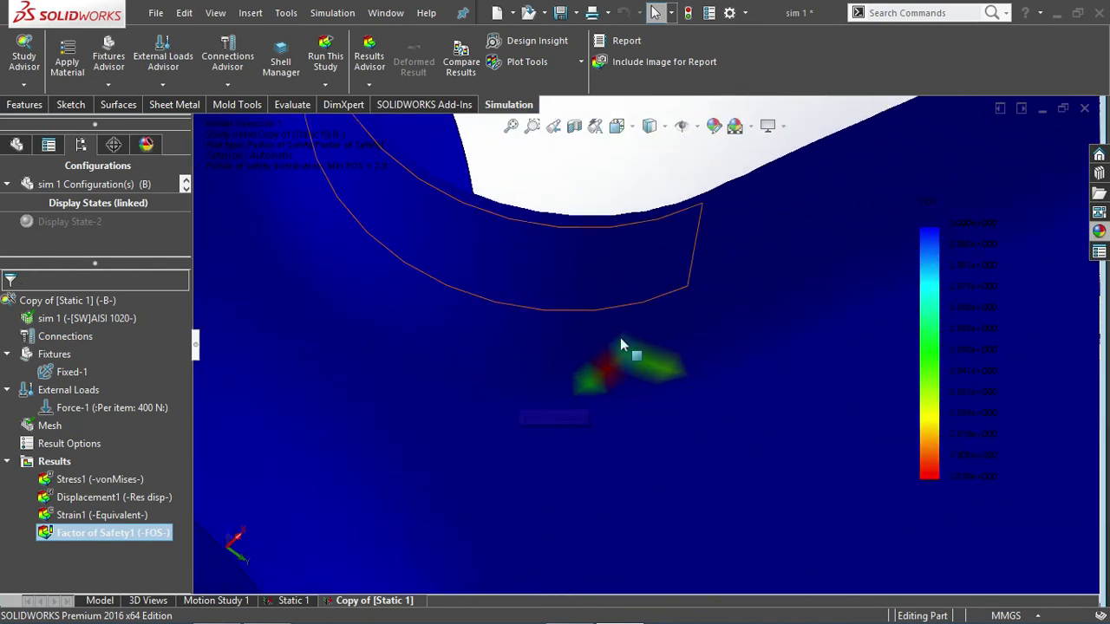
pyautogui.scroll(-2, 626, 366)
pyautogui.press('f')
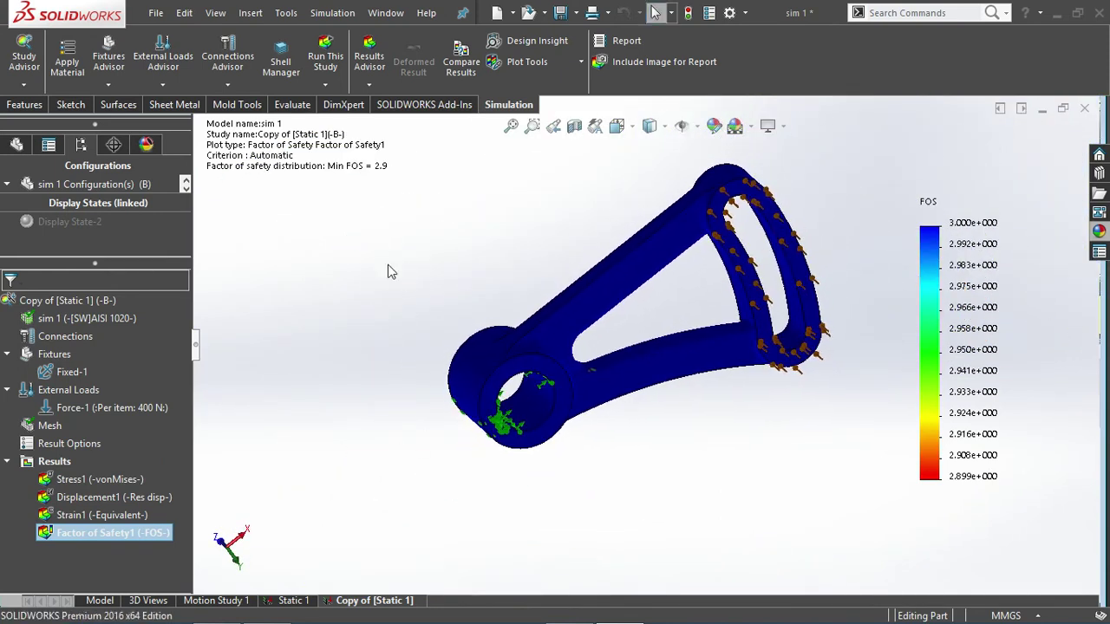
pyautogui.click(473, 69)
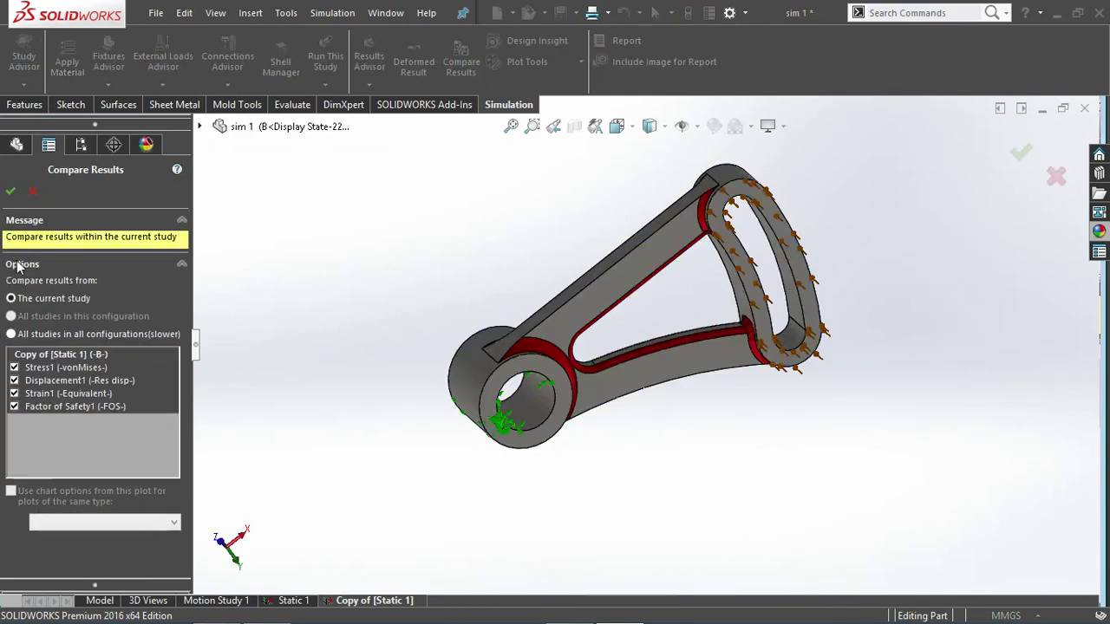
# Compare studies across all configurations, dropping Stress1 and Displacement1 so only the Factor of Safety1 plots remain
pyautogui.click(11, 335)
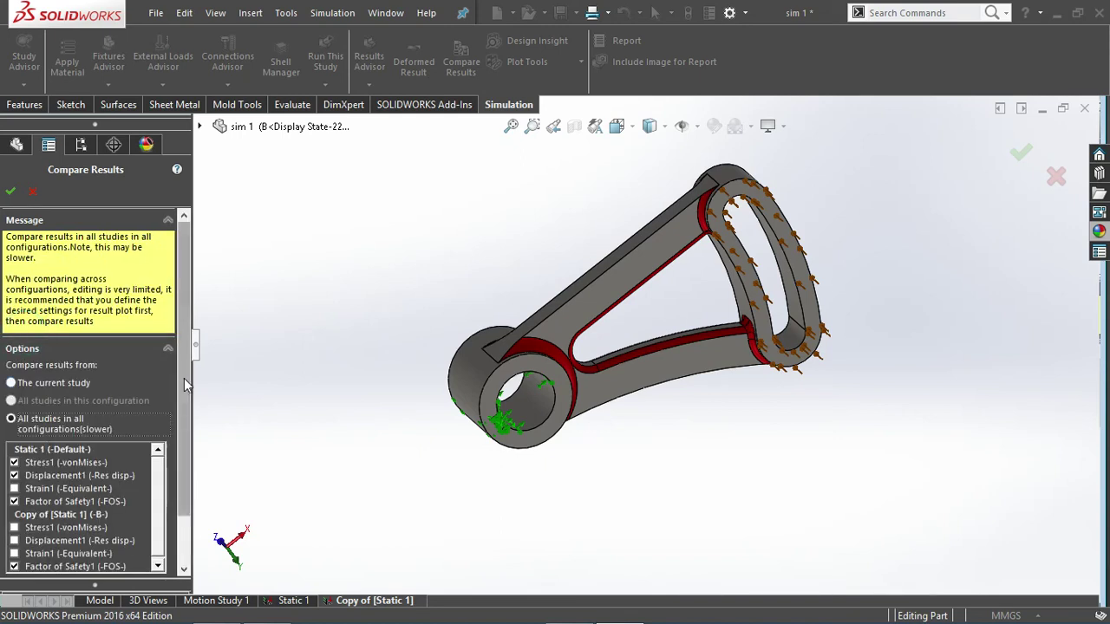
pyautogui.scroll(-2, 184, 378)
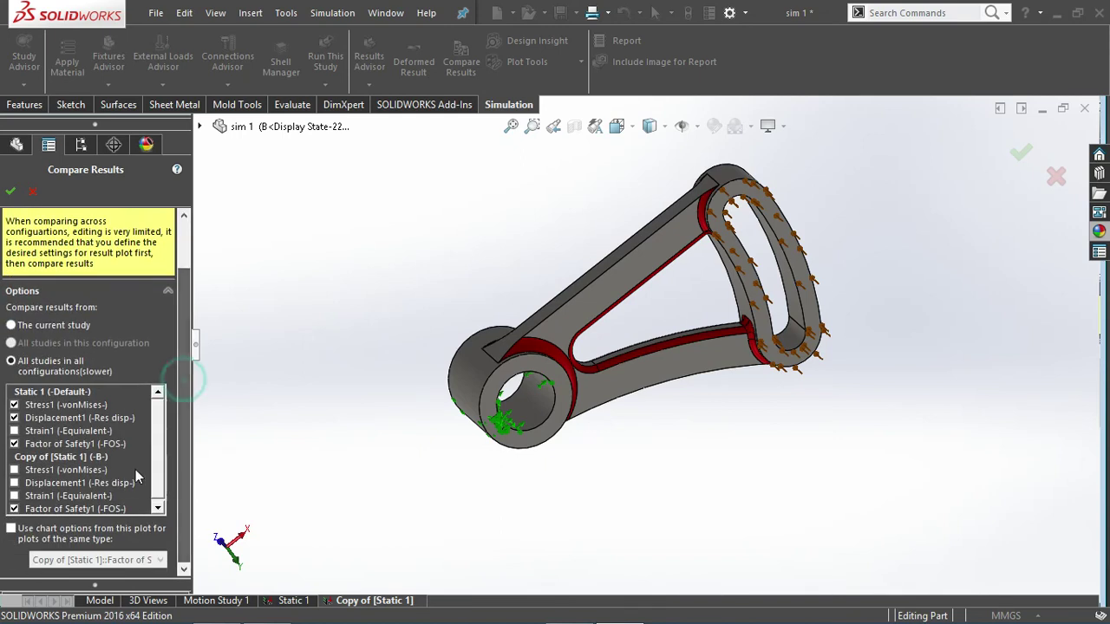
pyautogui.click(14, 418)
pyautogui.click(14, 405)
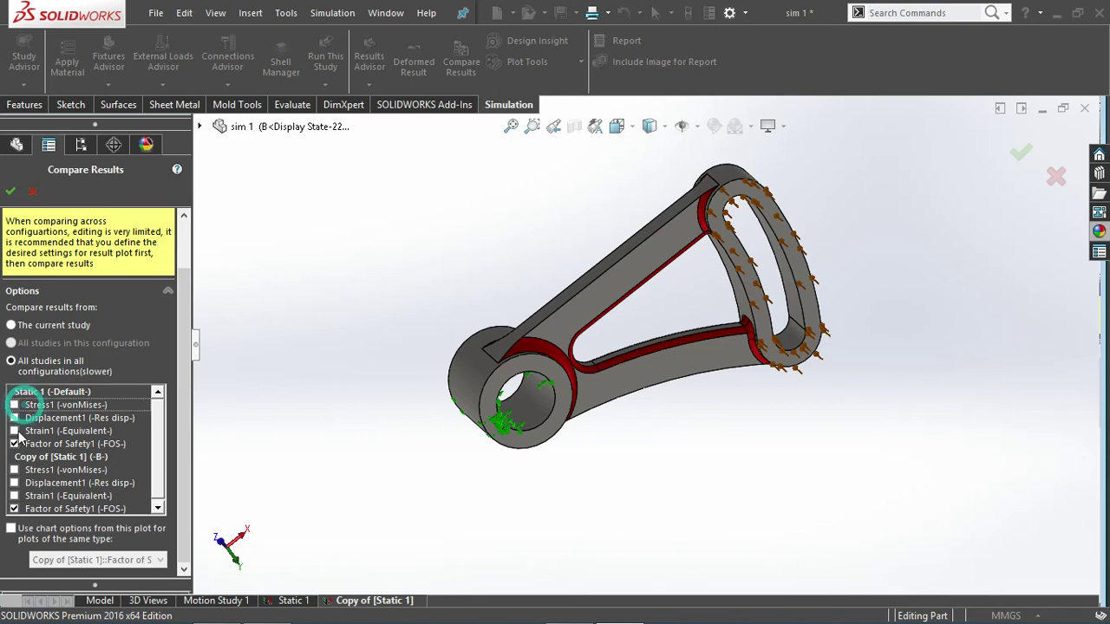
pyautogui.click(11, 190)
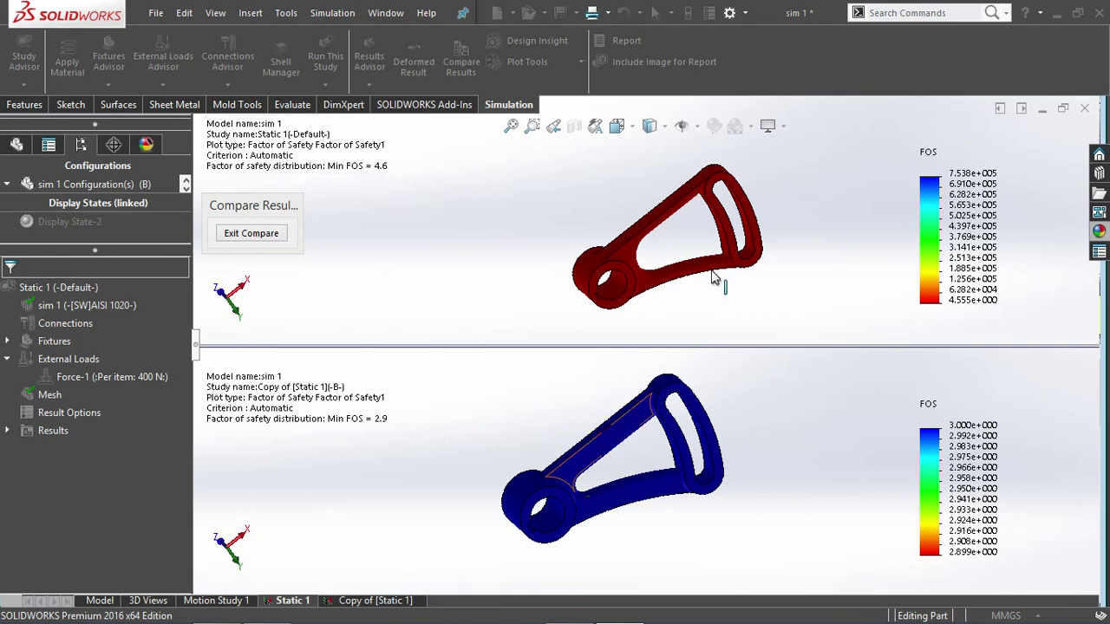
pyautogui.moveTo(557, 225); pyautogui.dragTo(598, 250, button='middle')
pyautogui.moveTo(556, 382); pyautogui.dragTo(520, 417, button='middle')
pyautogui.moveTo(558, 196); pyautogui.dragTo(590, 227, button='middle')
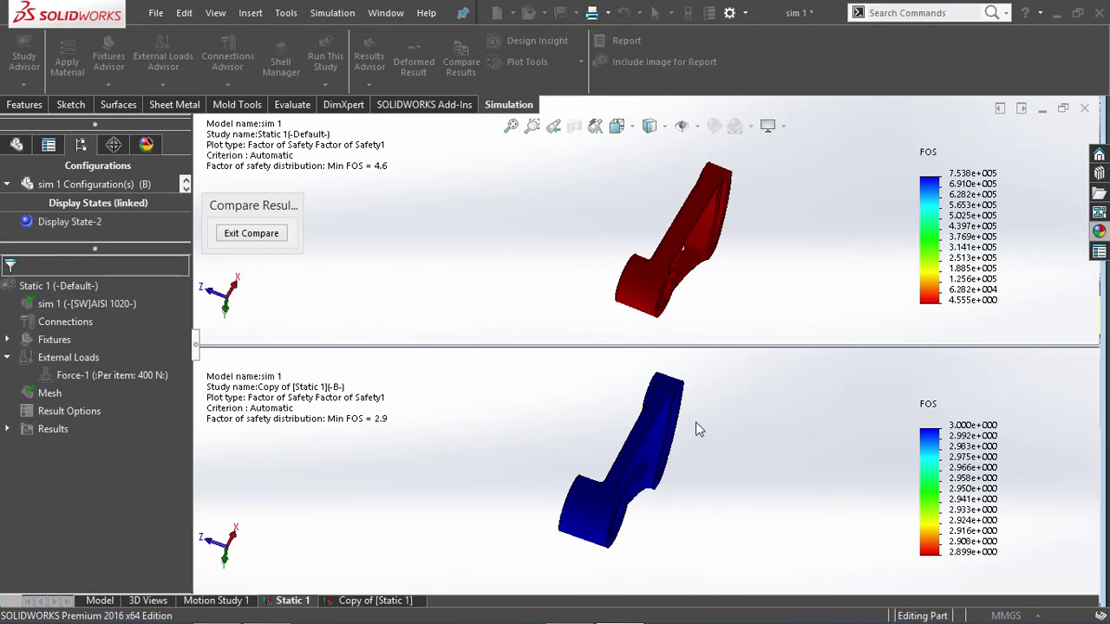
pyautogui.scroll(-2, 621, 399)
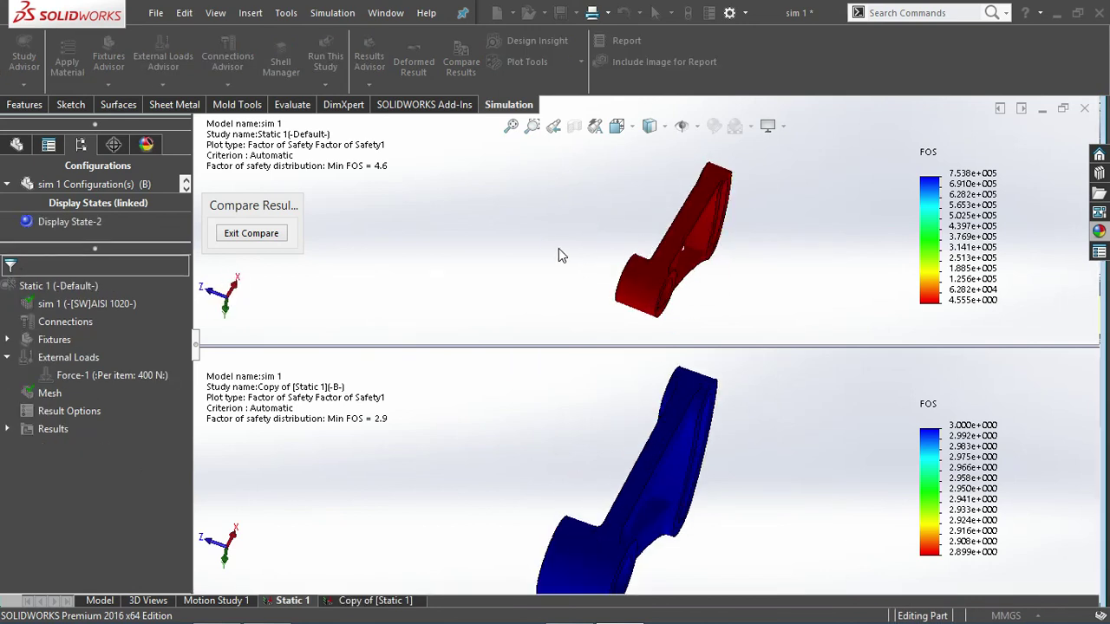
pyautogui.moveTo(560, 251); pyautogui.dragTo(528, 245, button='middle')
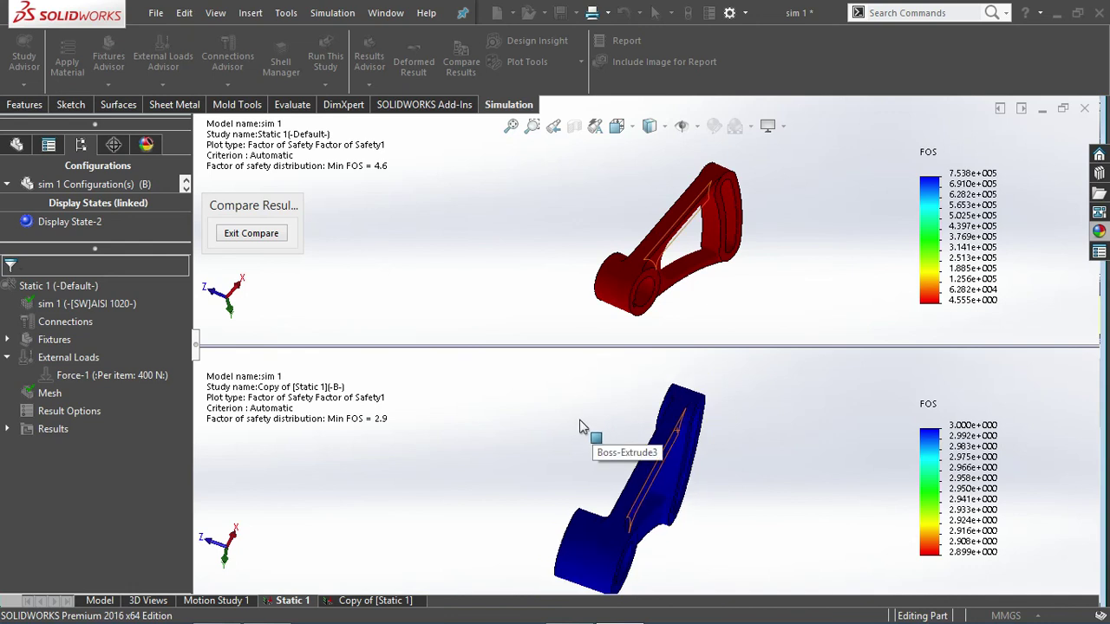
pyautogui.moveTo(580, 420)
pyautogui.mouseDown(button='middle')
pyautogui.moveTo(554, 415)
pyautogui.moveTo(593, 428)
pyautogui.mouseUp(button='middle')
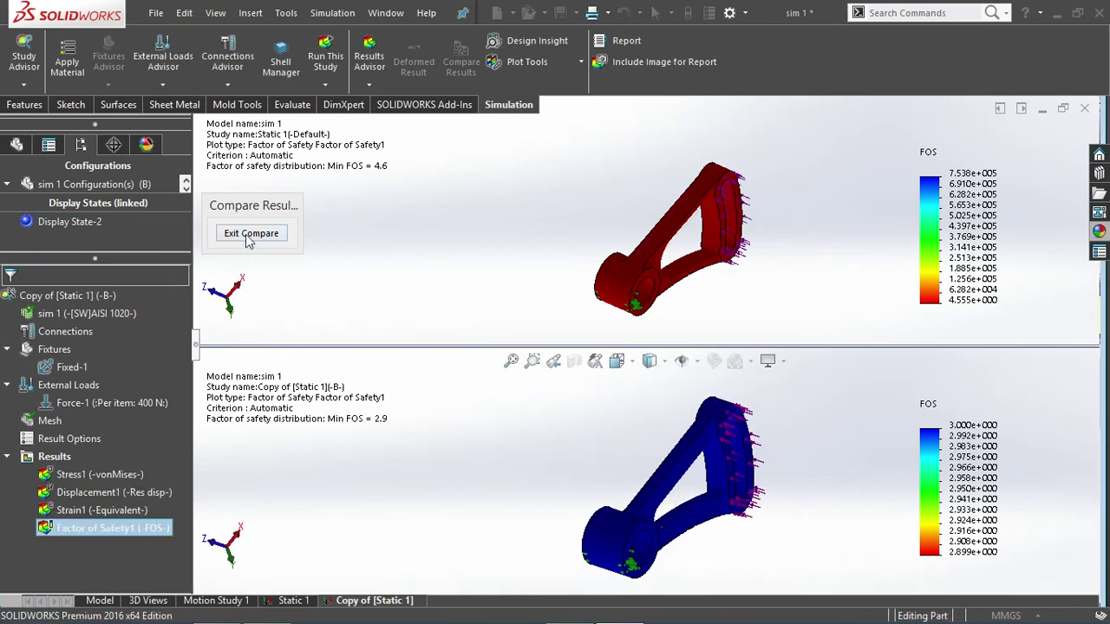
pyautogui.moveTo(818, 622)
pyautogui.rightClick(885, 611)
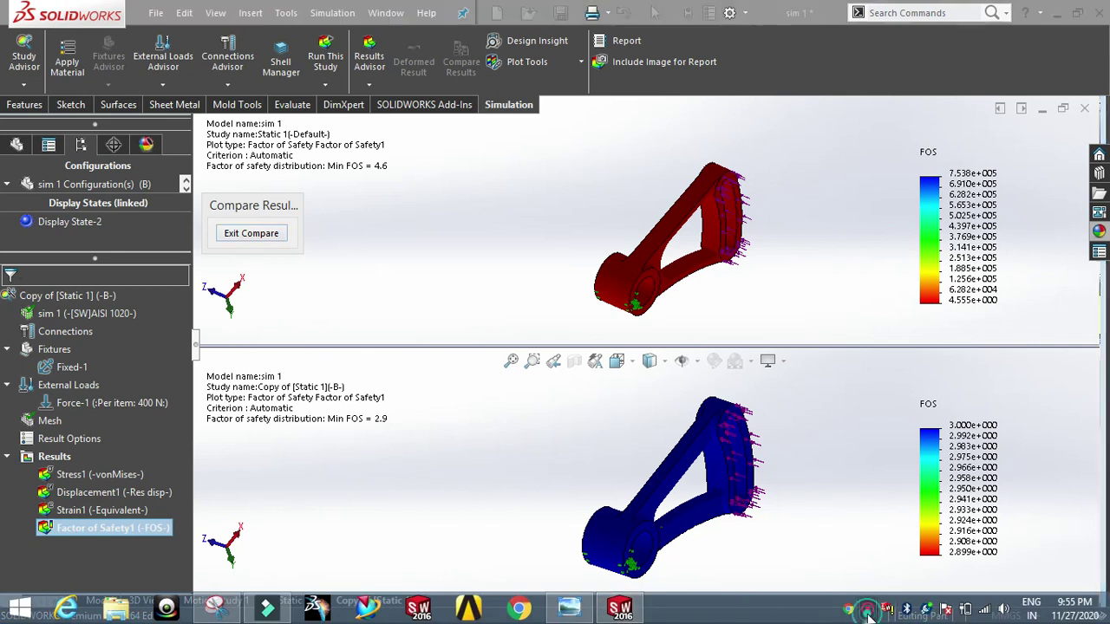
pyautogui.click(895, 590)
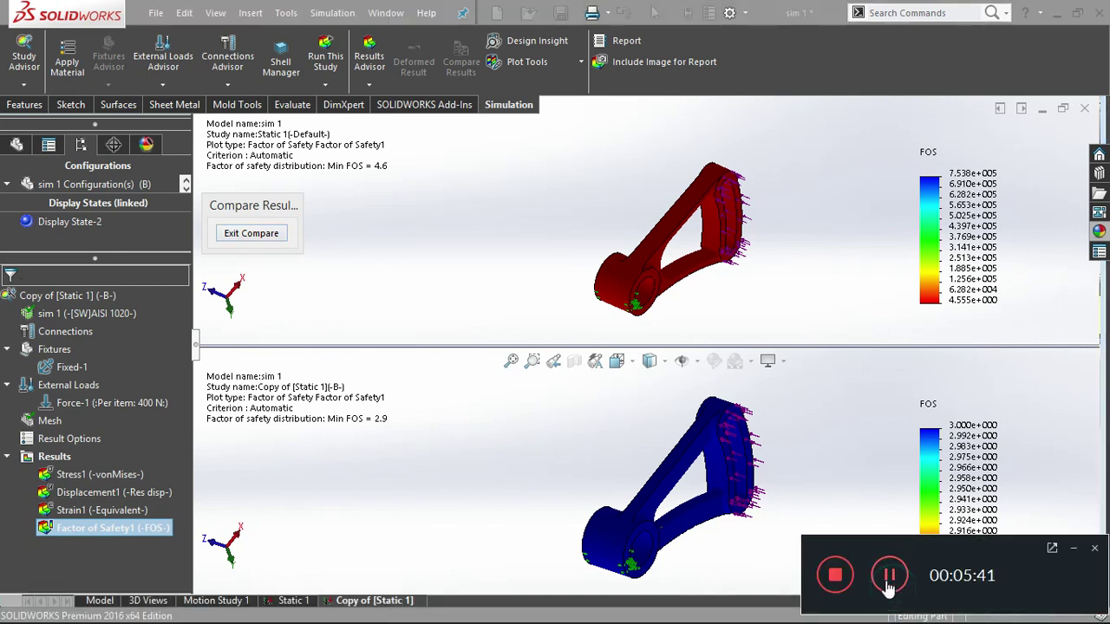